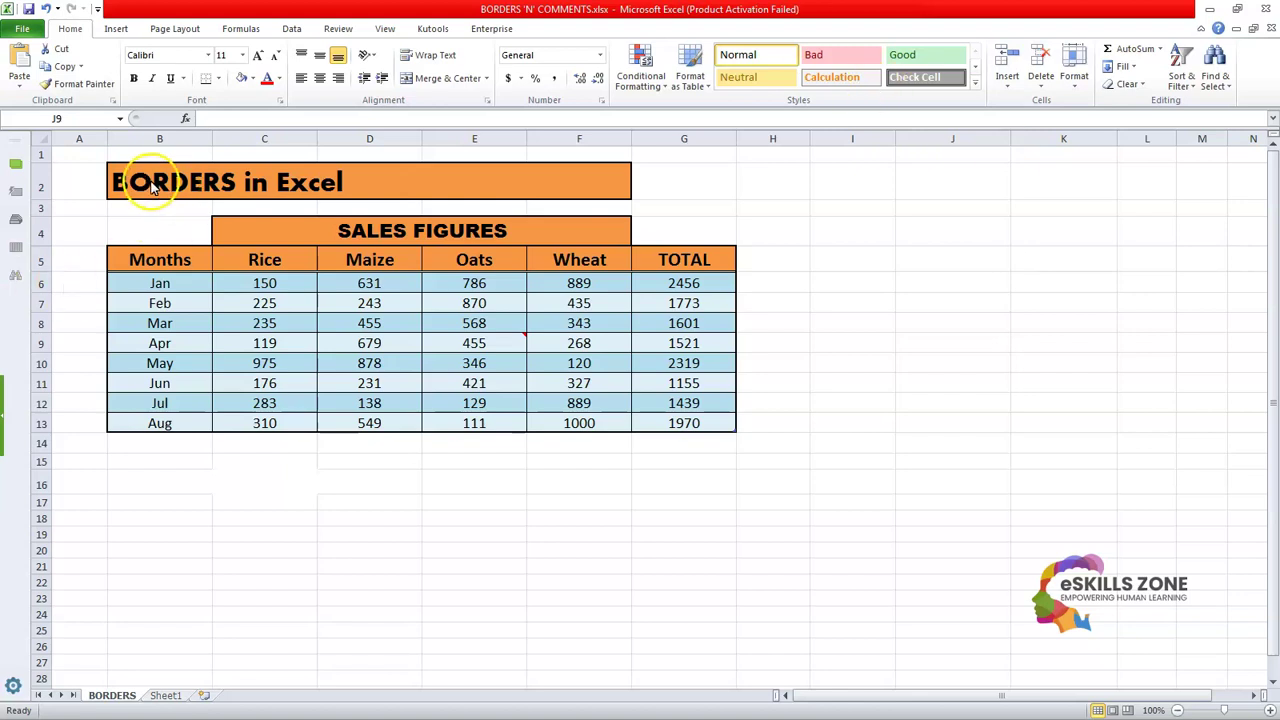
- Remove the borders from the range B2:G13 using the No Border option
left_click_drag(160, 180, 637, 414)
left_click(880, 503)
left_click_drag(182, 177, 701, 419)
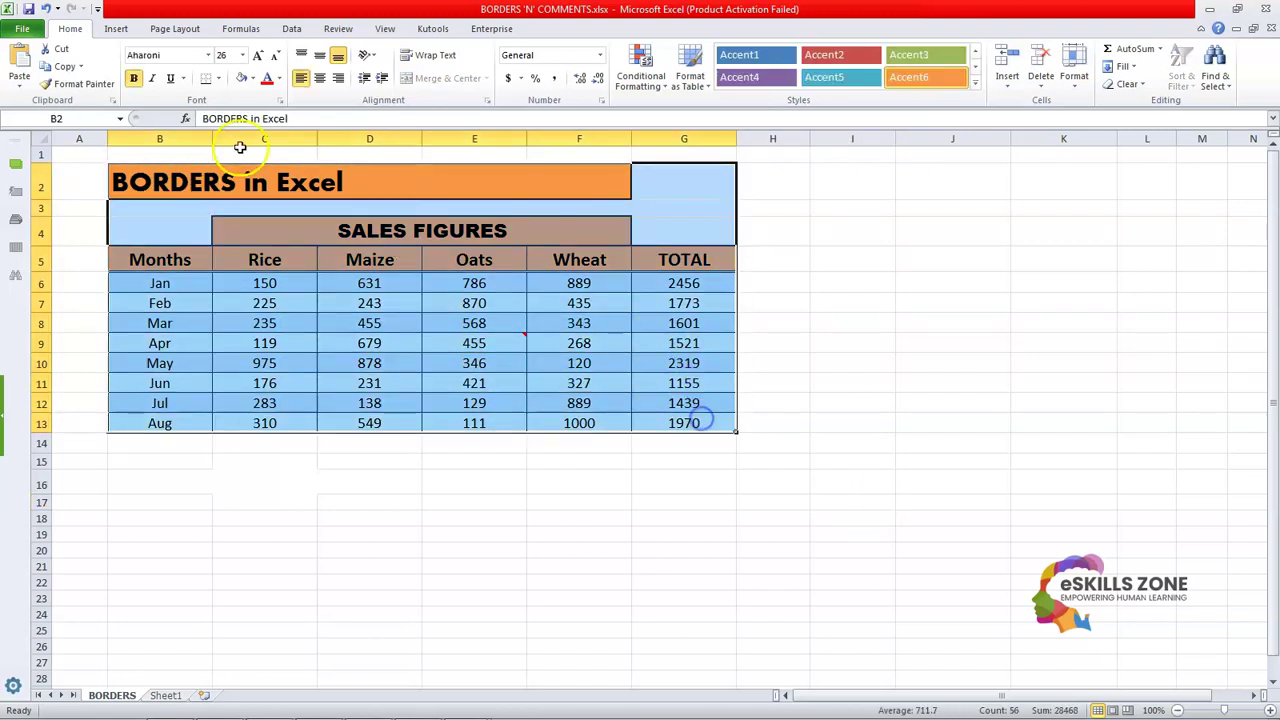
left_click(222, 79)
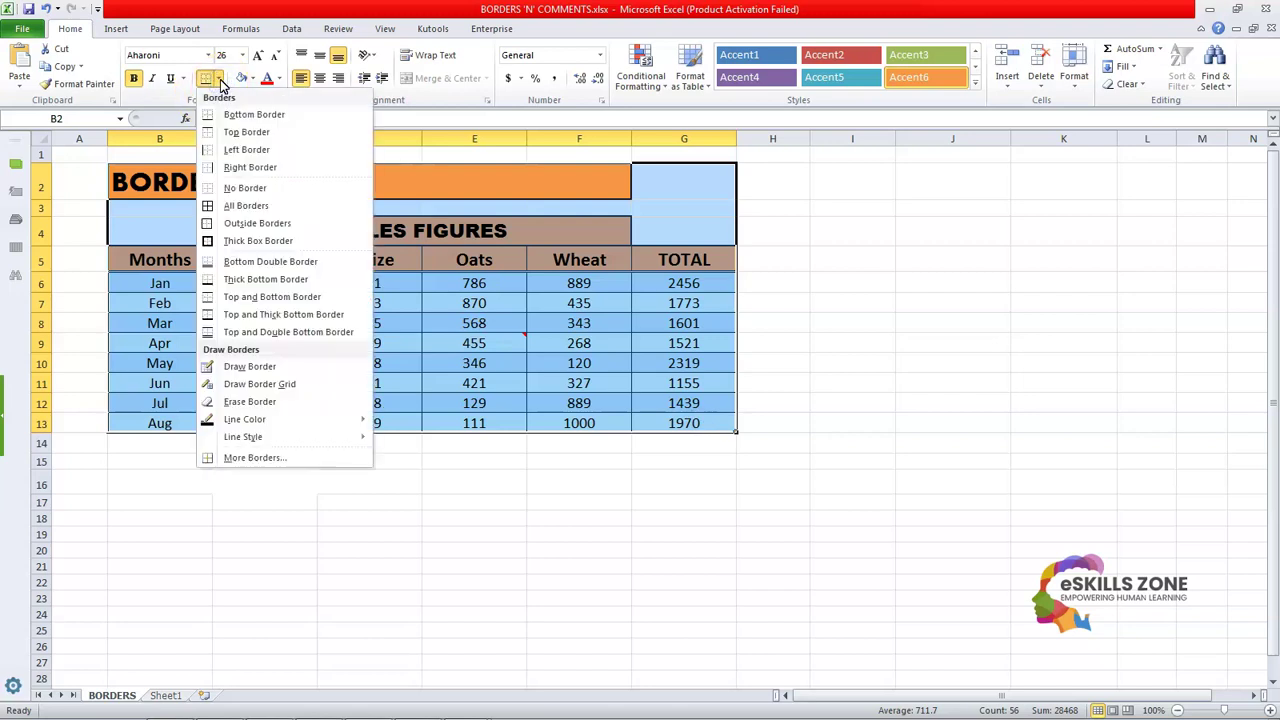
left_click(250, 401)
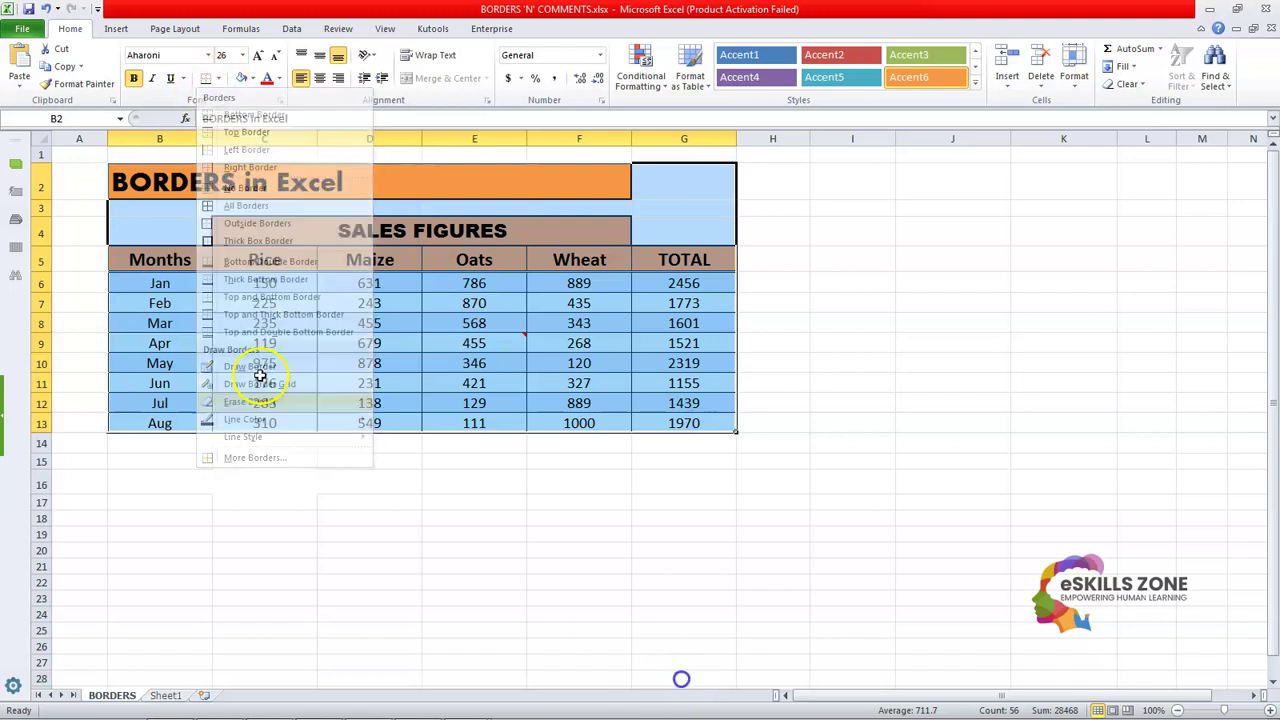
left_click(220, 80)
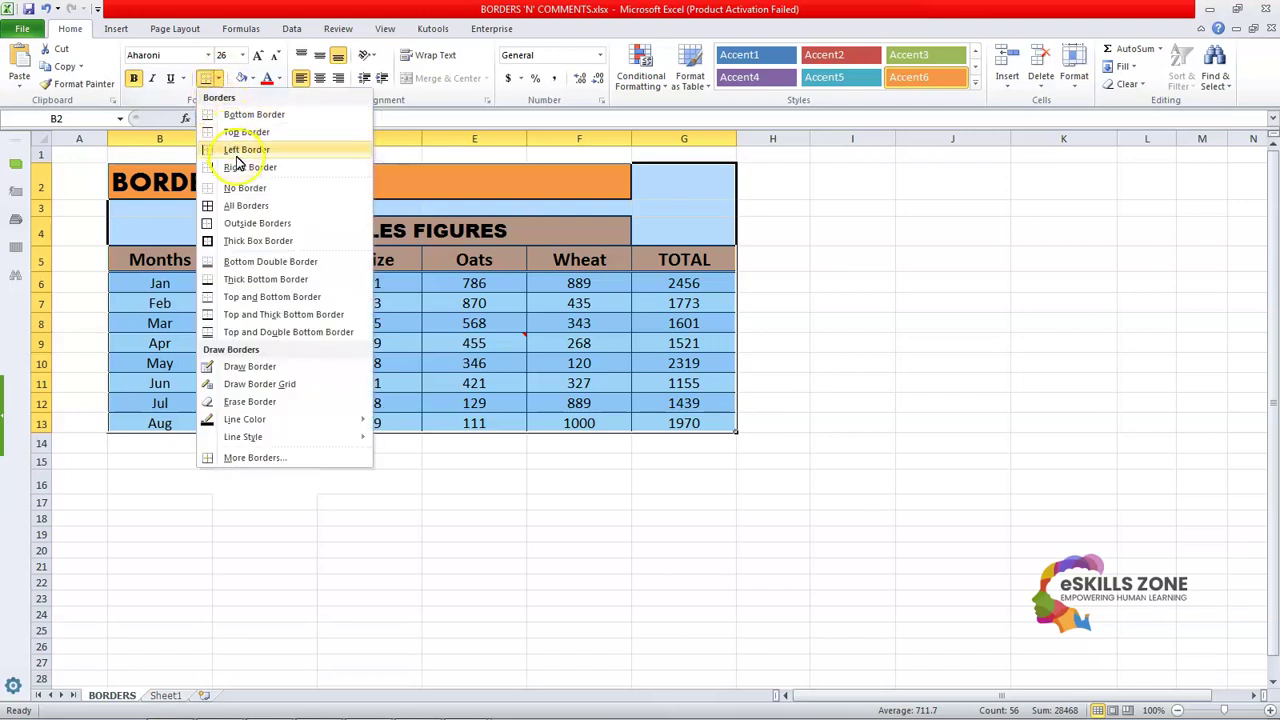
left_click(249, 188)
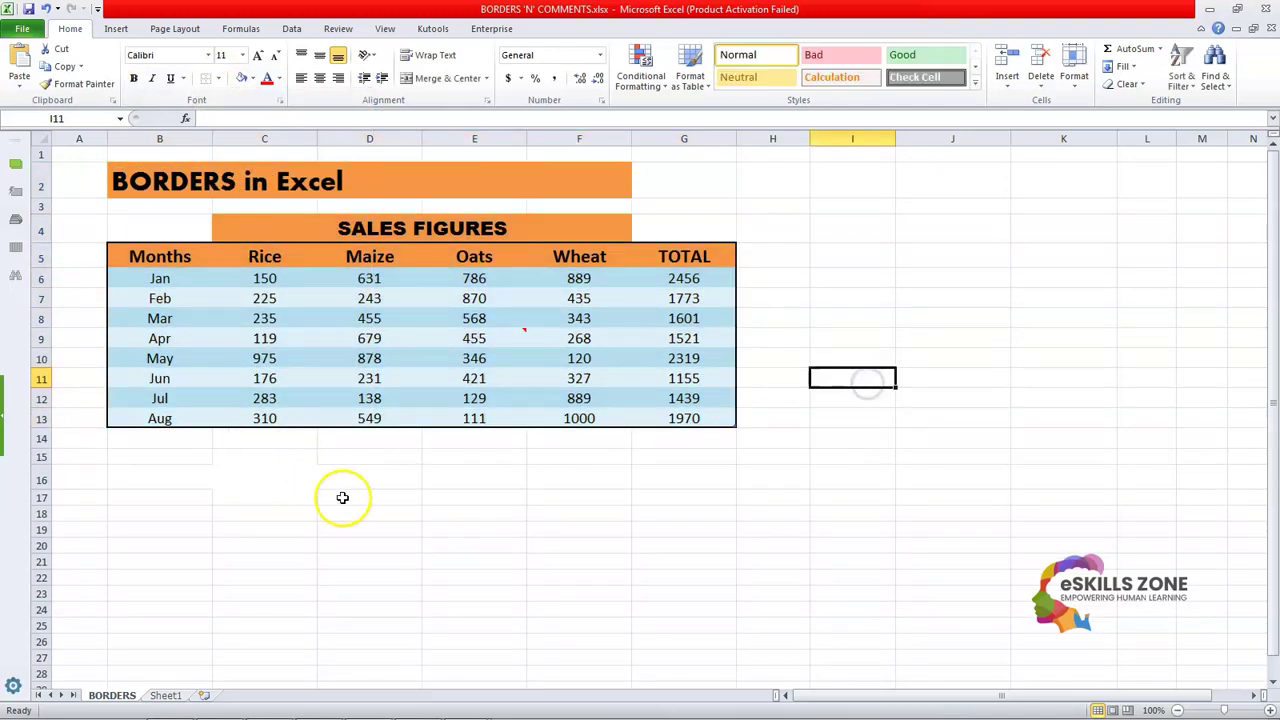
- Select the sales table B5:G13 and remove its remaining outer border
left_click(335, 494)
left_click_drag(142, 258, 643, 414)
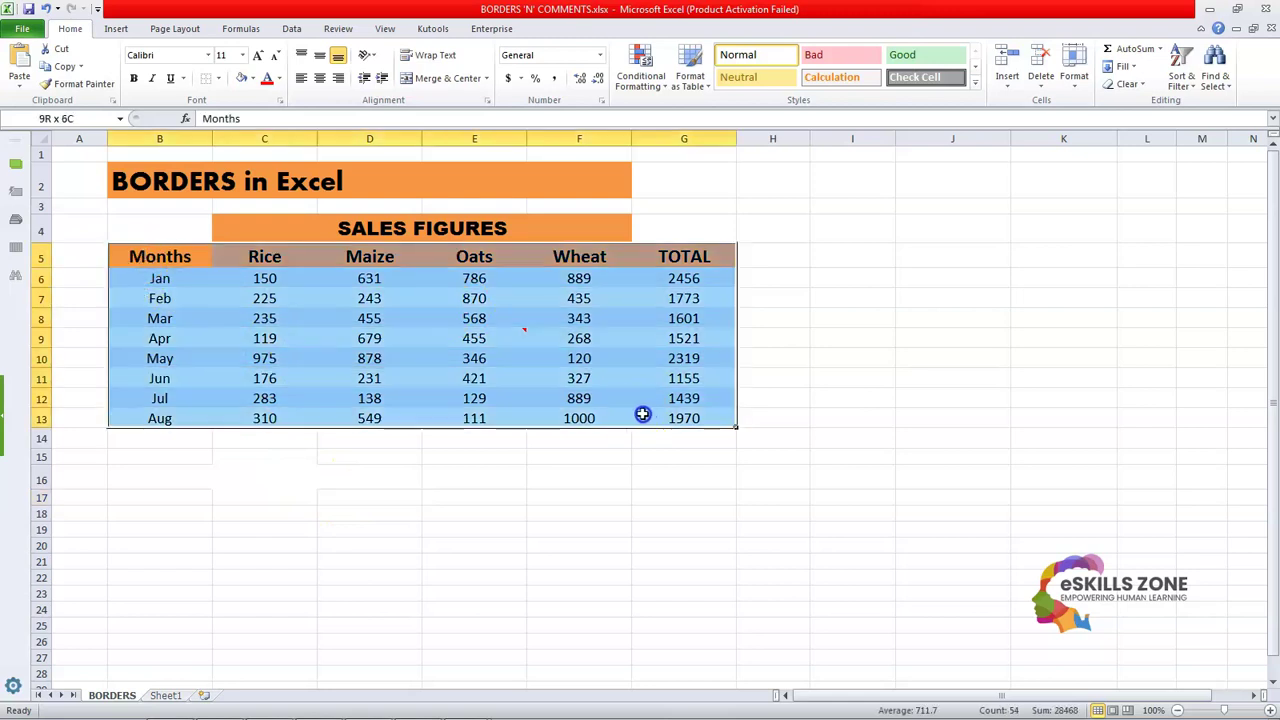
left_click(971, 366)
left_click(466, 509)
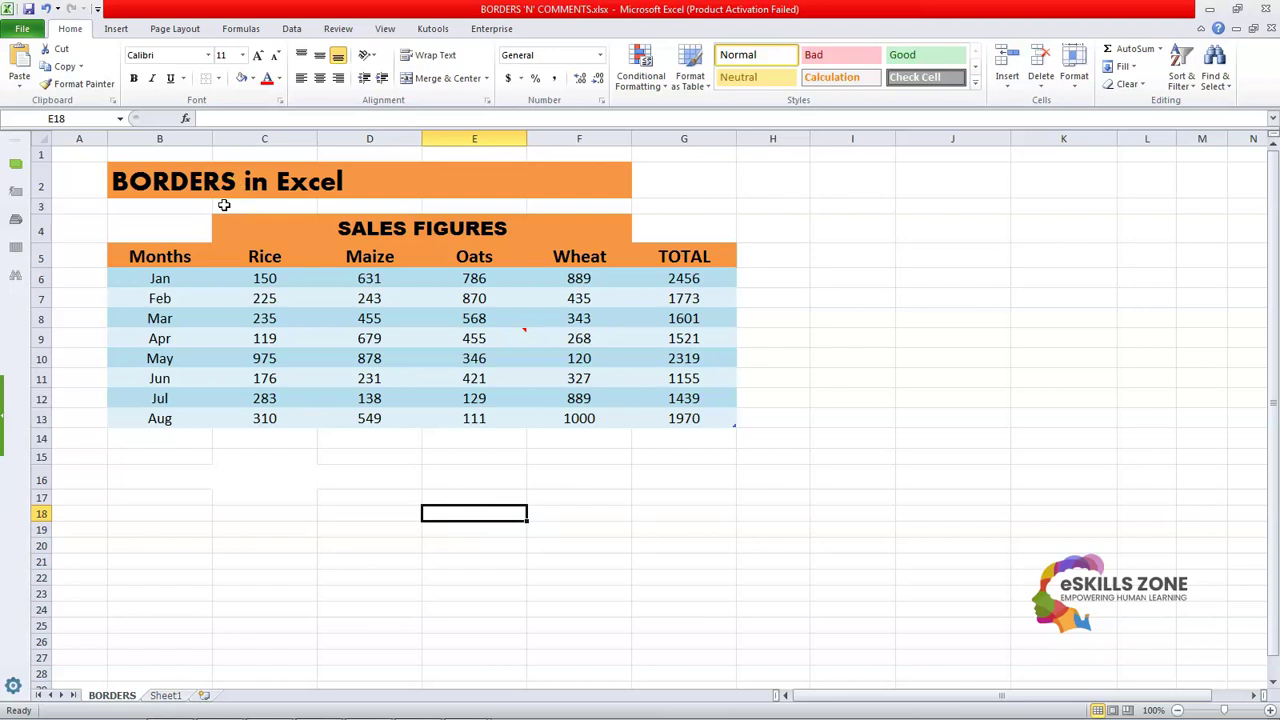
- Apply a Thick Box Border to the "BORDERS in Excel" title in merged cell B2
left_click(204, 172)
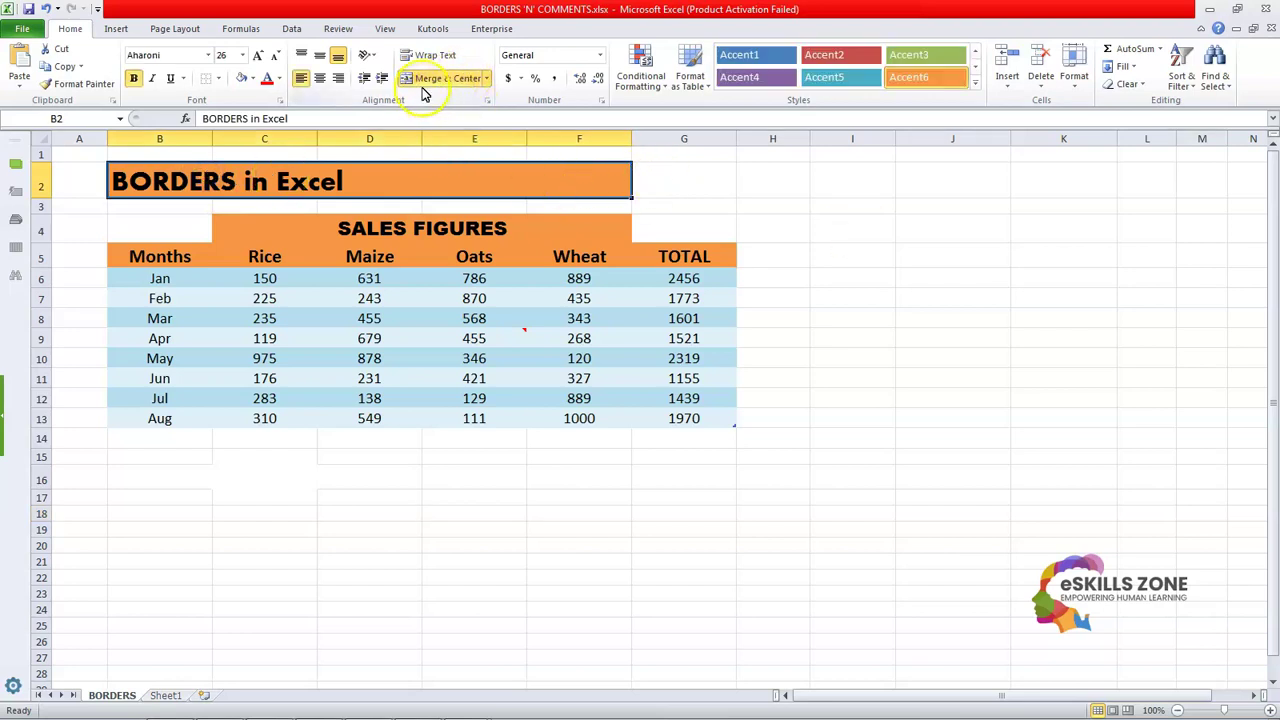
right_click(378, 181)
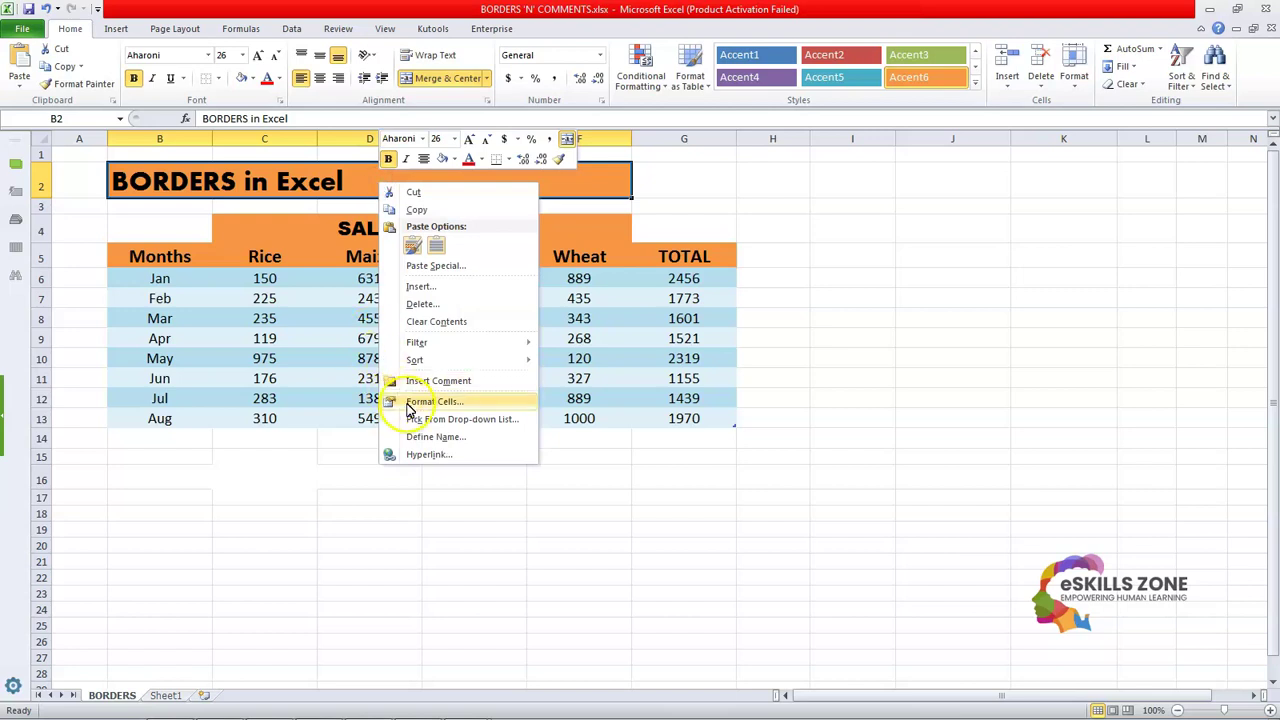
key("Escape")
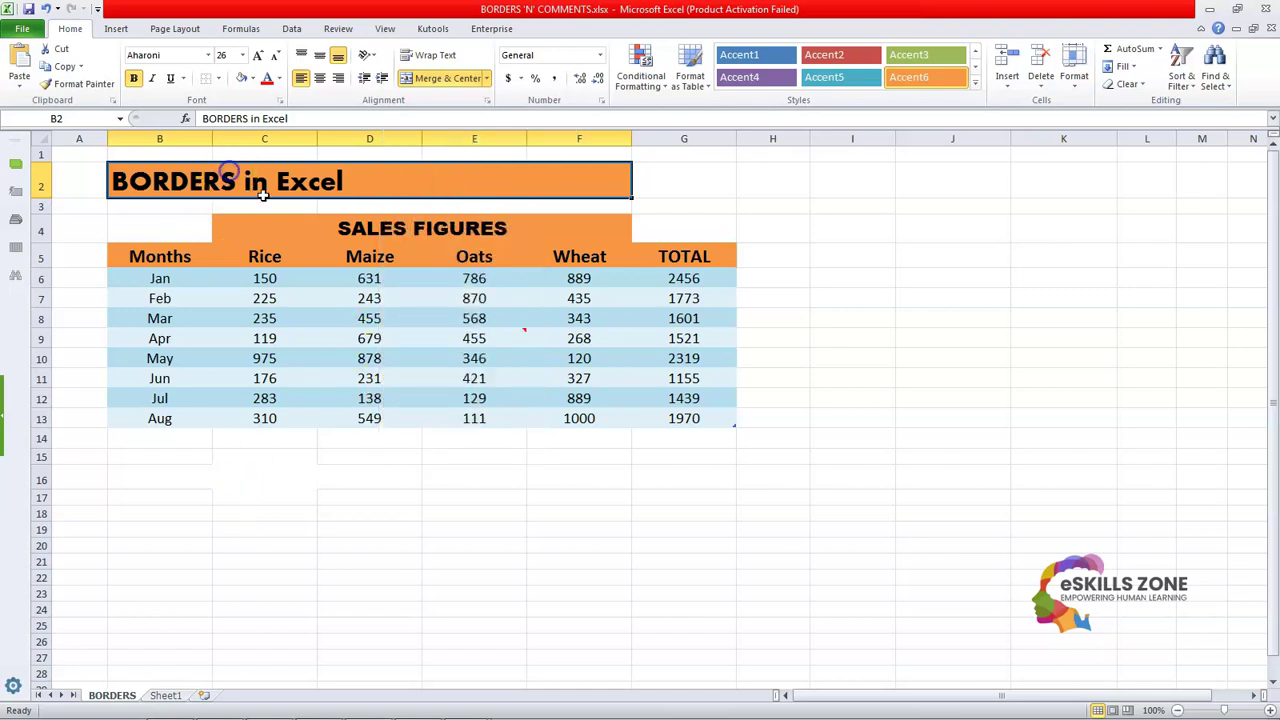
left_click(218, 80)
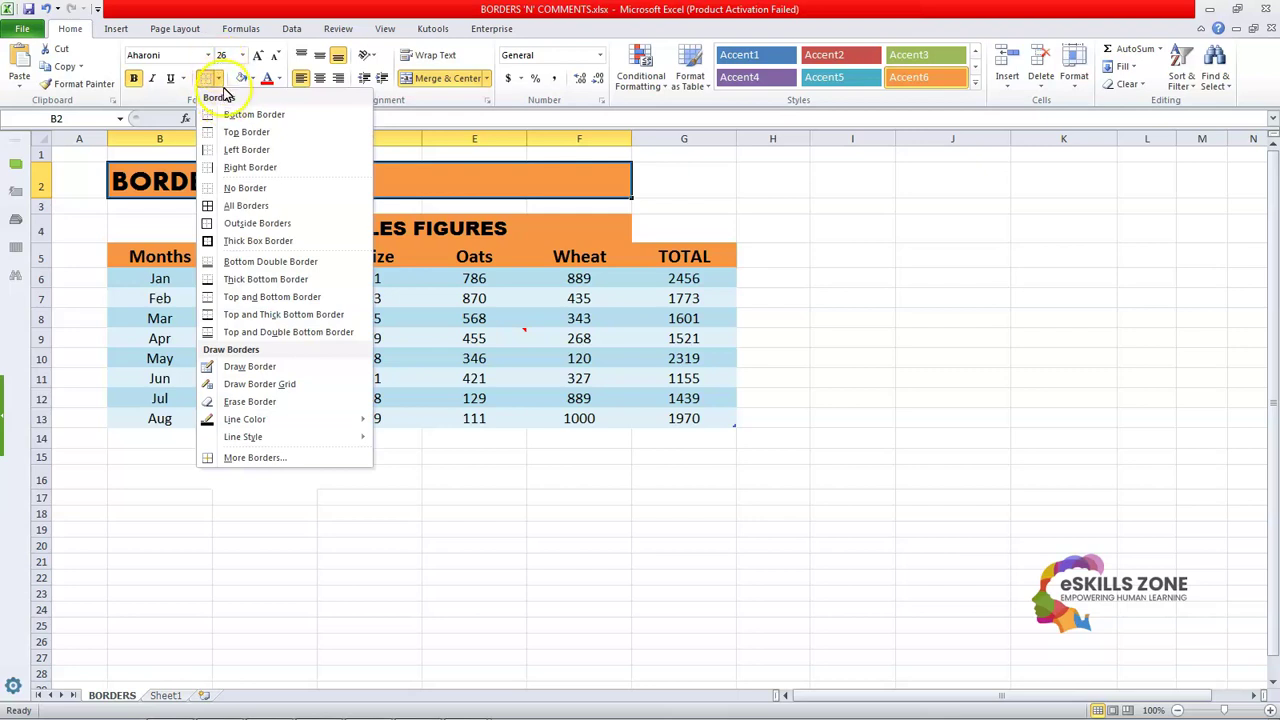
left_click(251, 245)
left_click(934, 262)
left_click(898, 460)
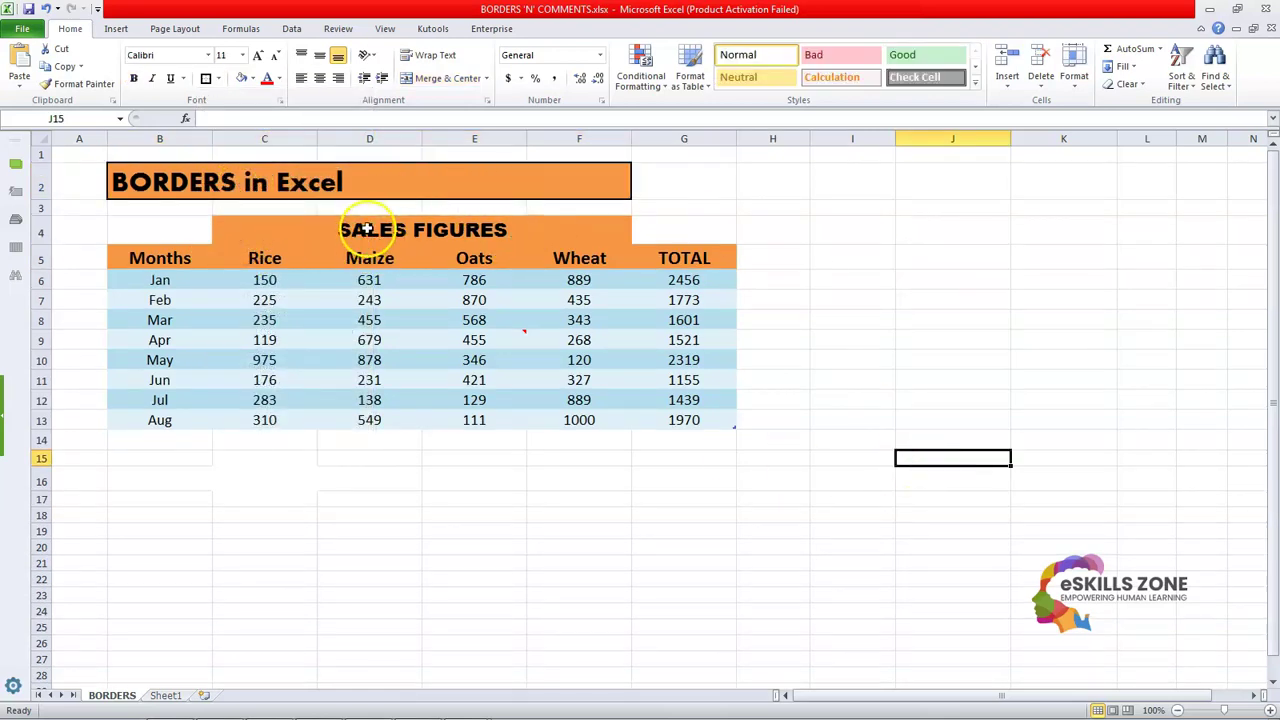
- Open the border settings of the Format Cells dialog for the merged SALES FIGURES heading
left_click(367, 229)
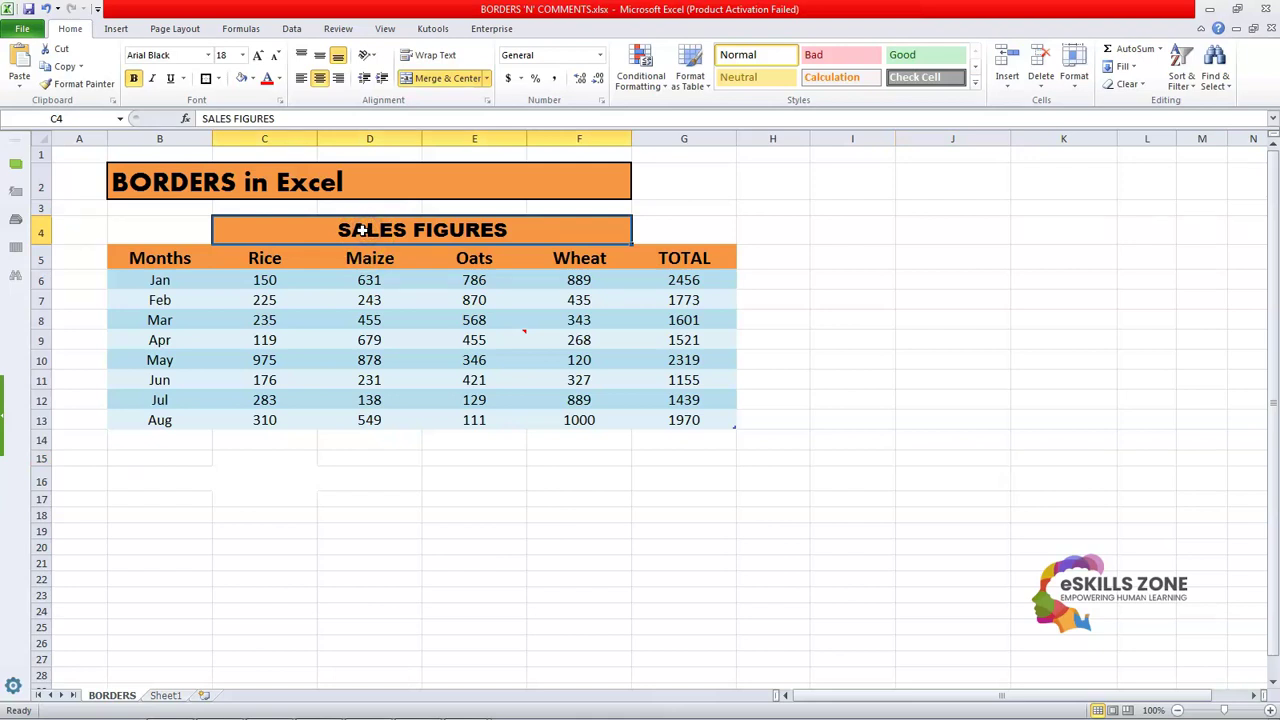
right_click(364, 232)
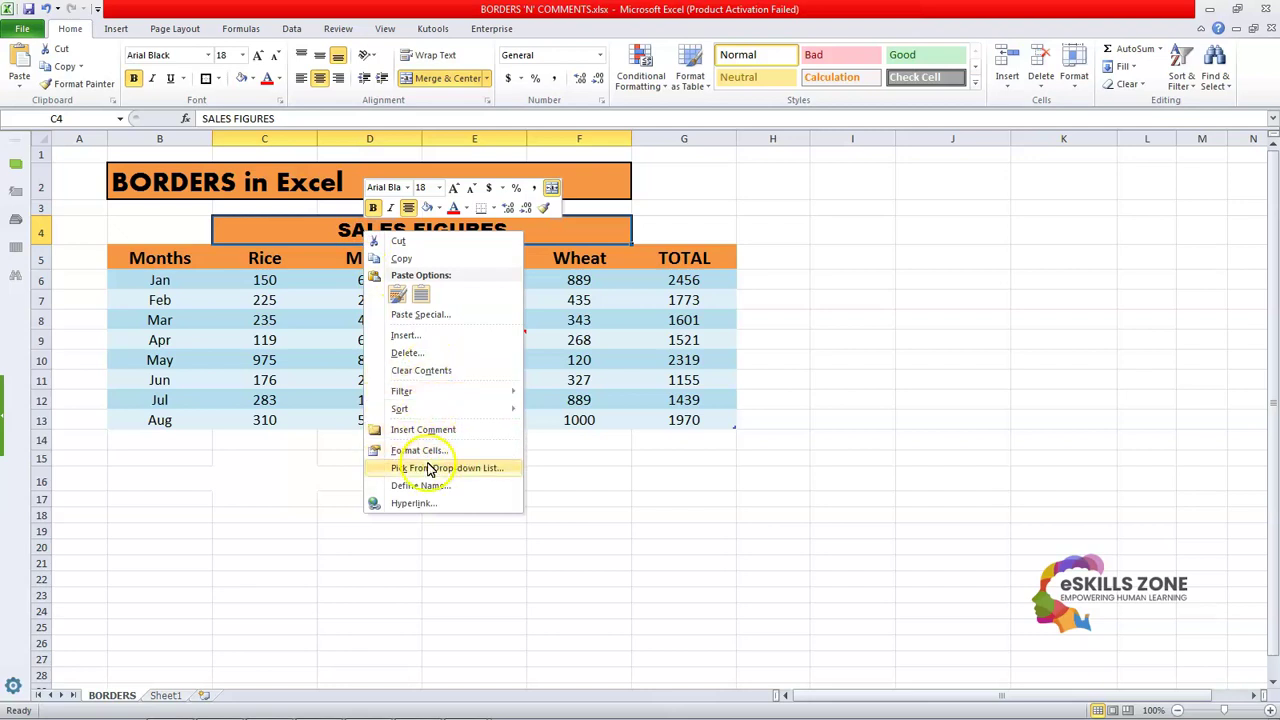
left_click(250, 533)
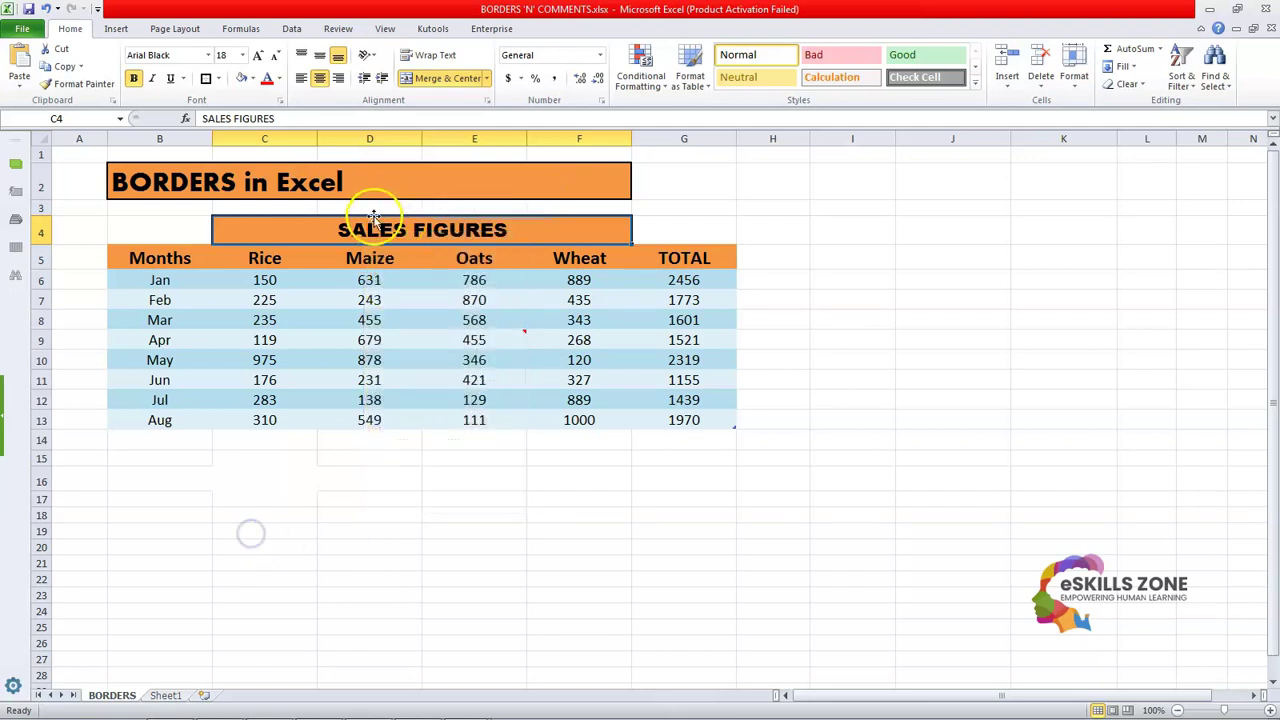
right_click(378, 229)
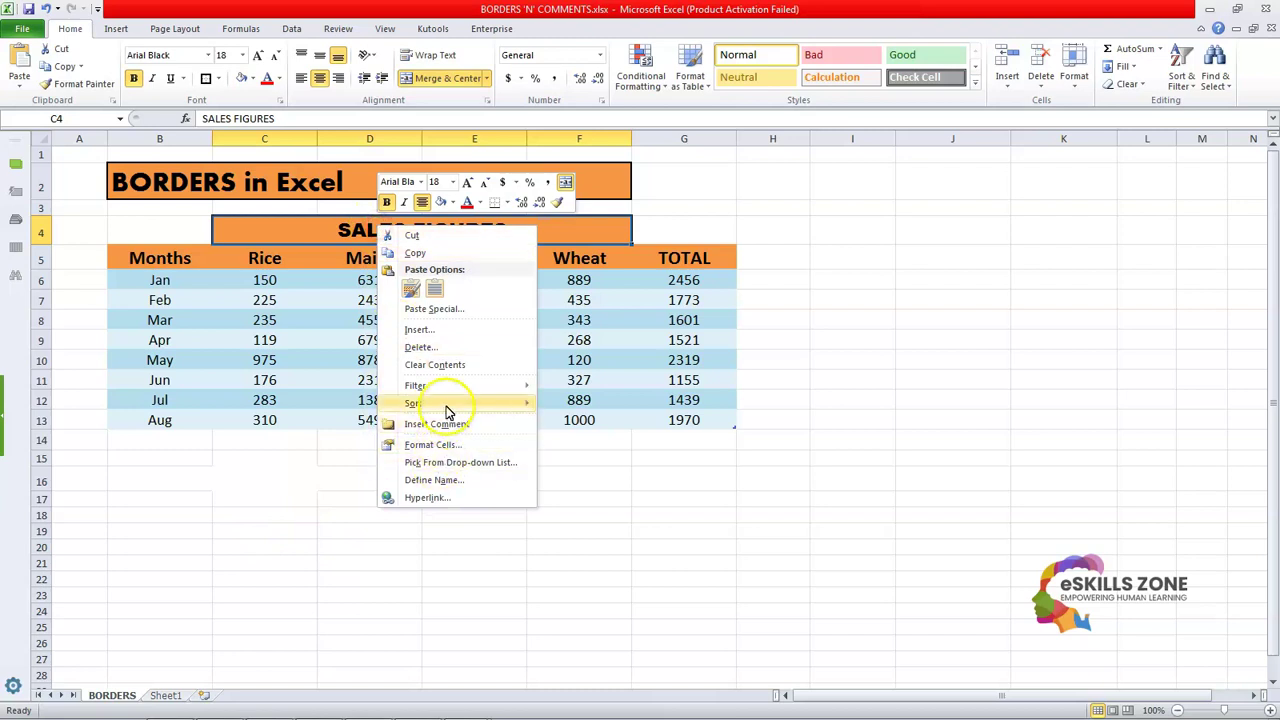
mouse_move(448, 408)
left_click(280, 506)
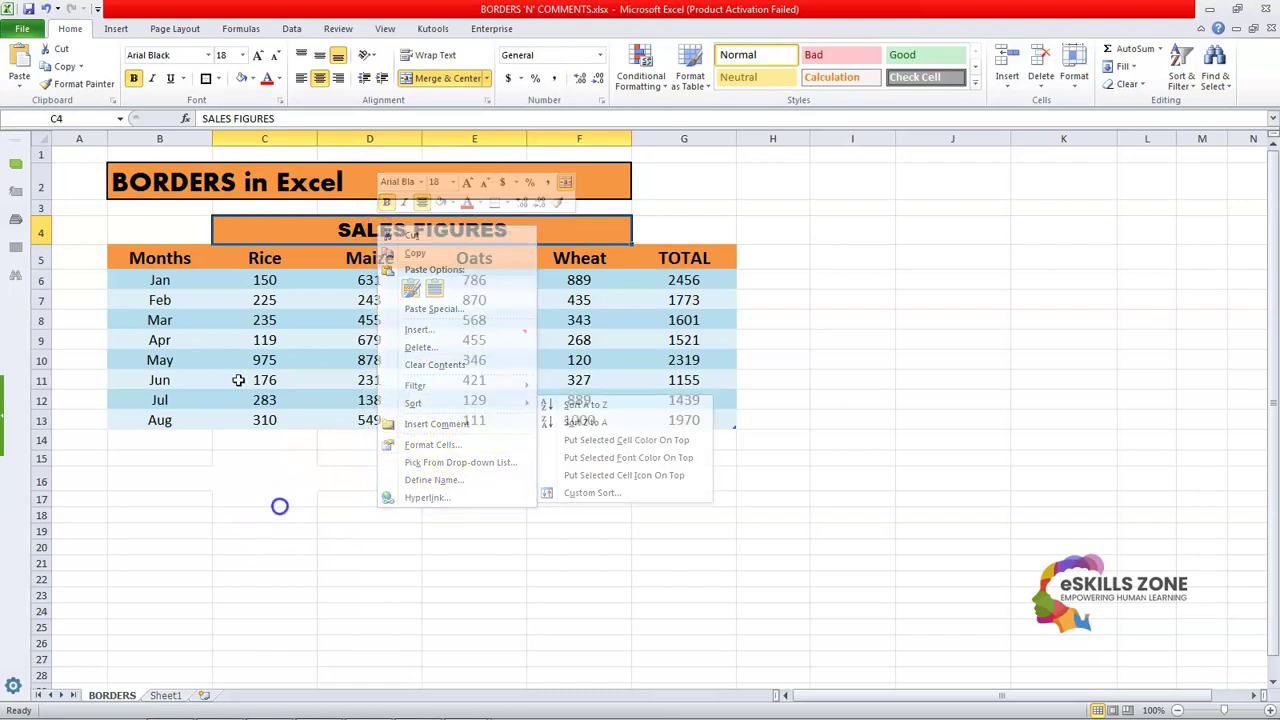
right_click(251, 228)
left_click(300, 446)
left_click_drag(423, 274, 845, 198)
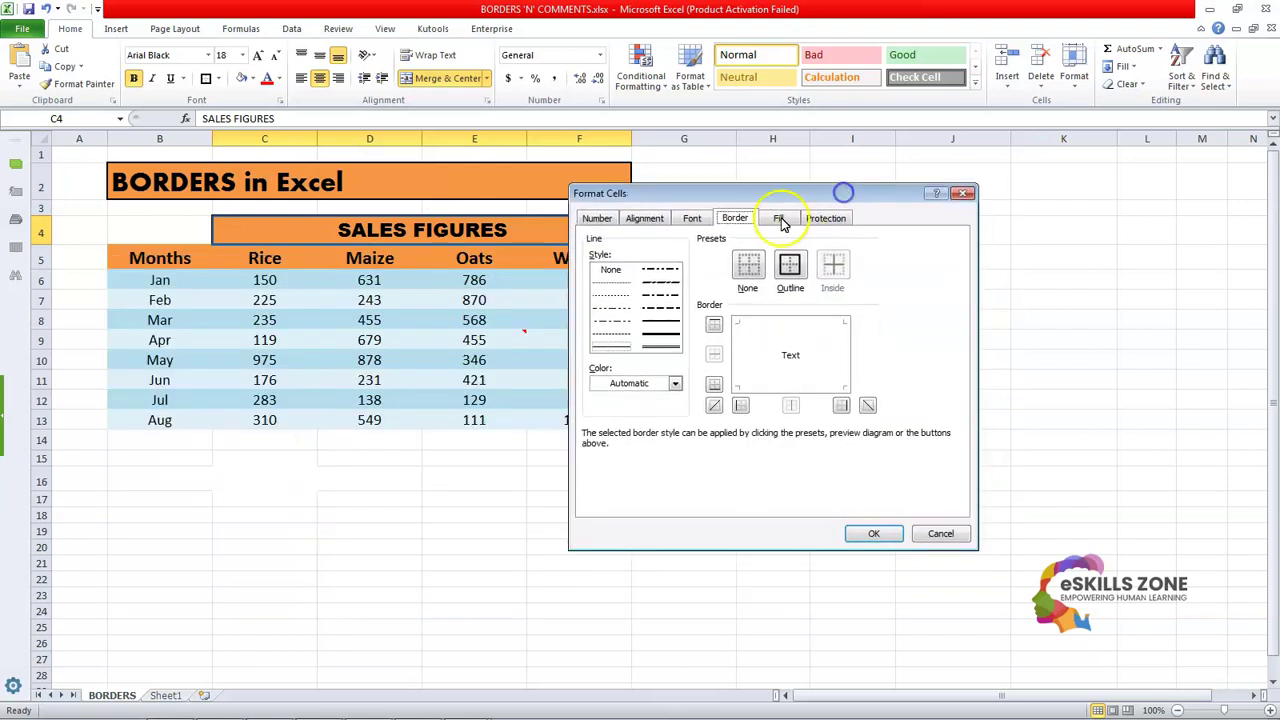
left_click(692, 218)
left_click(645, 218)
left_click(597, 218)
left_click(645, 218)
left_click(692, 218)
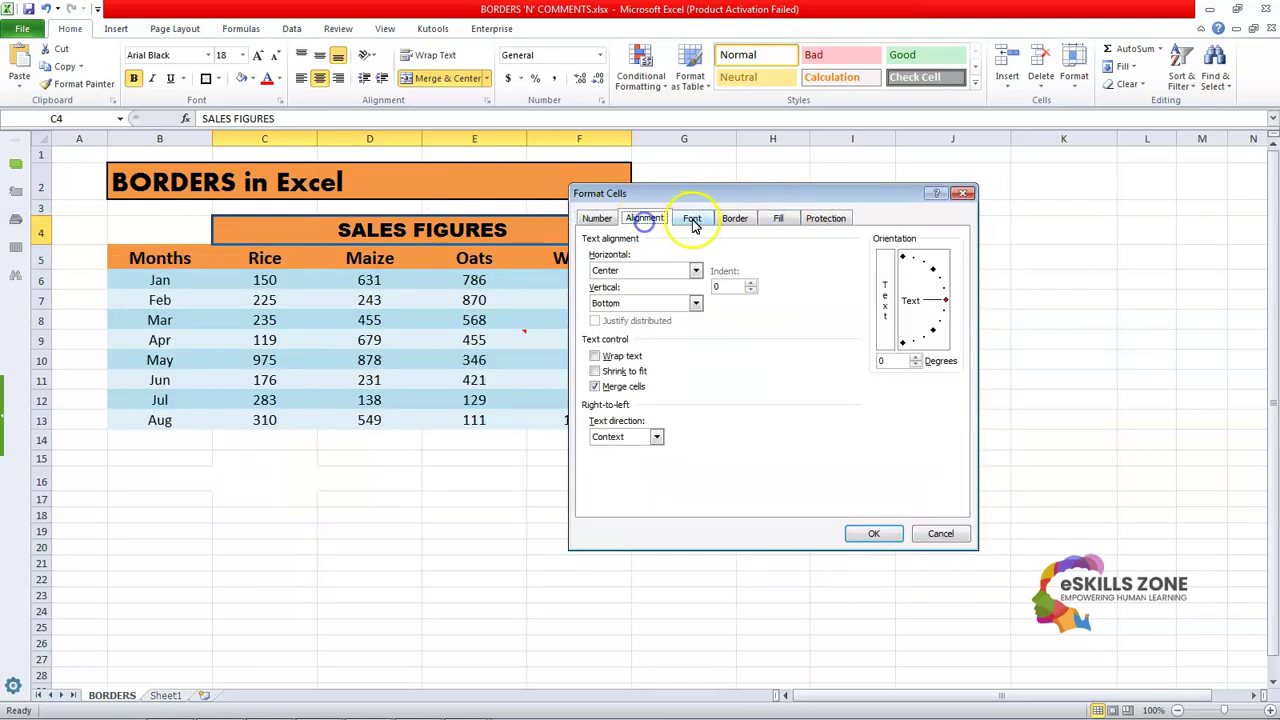
left_click(735, 218)
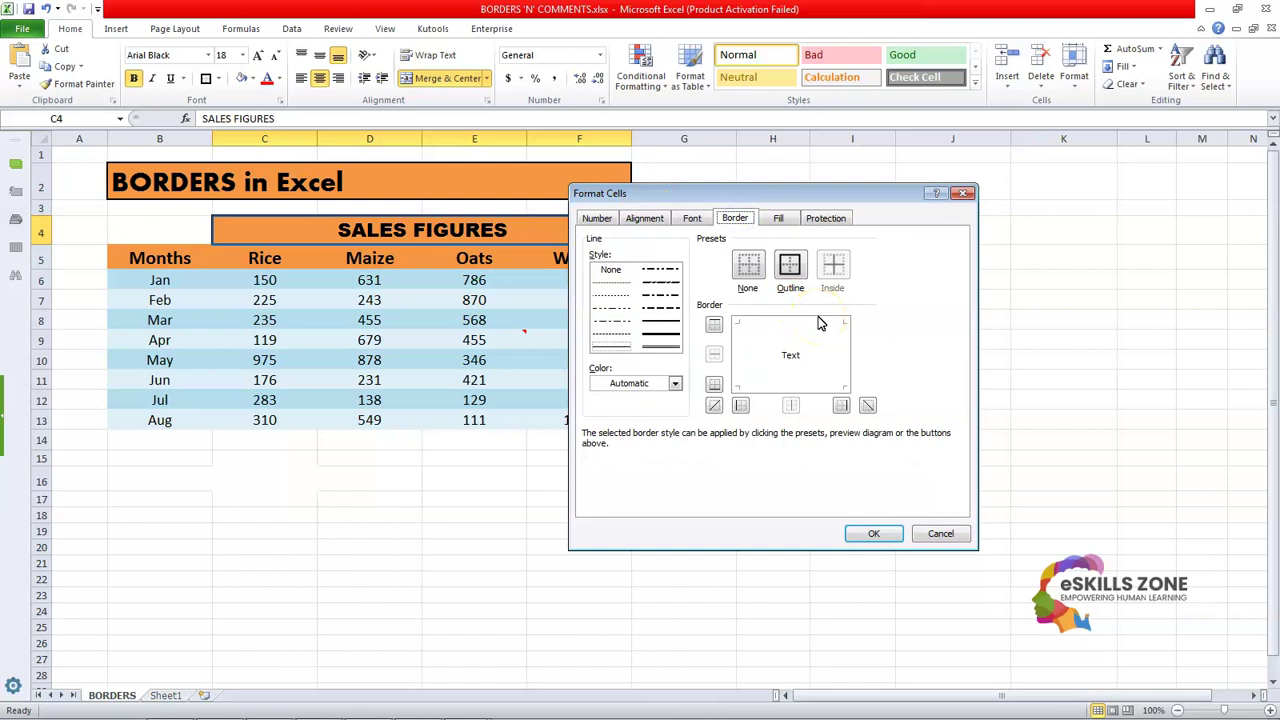
- Set the heading's border line colour to standard purple and choose the thick solid line style
left_click(675, 383)
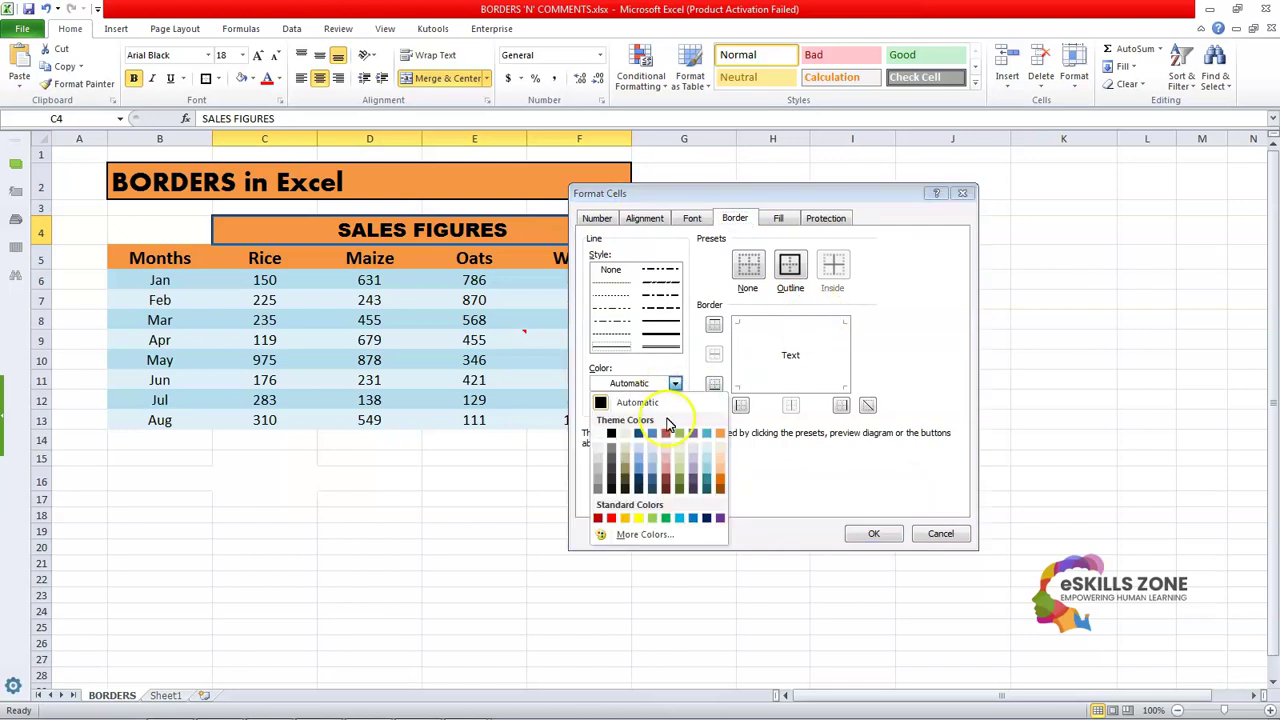
left_click(611, 518)
left_click(675, 384)
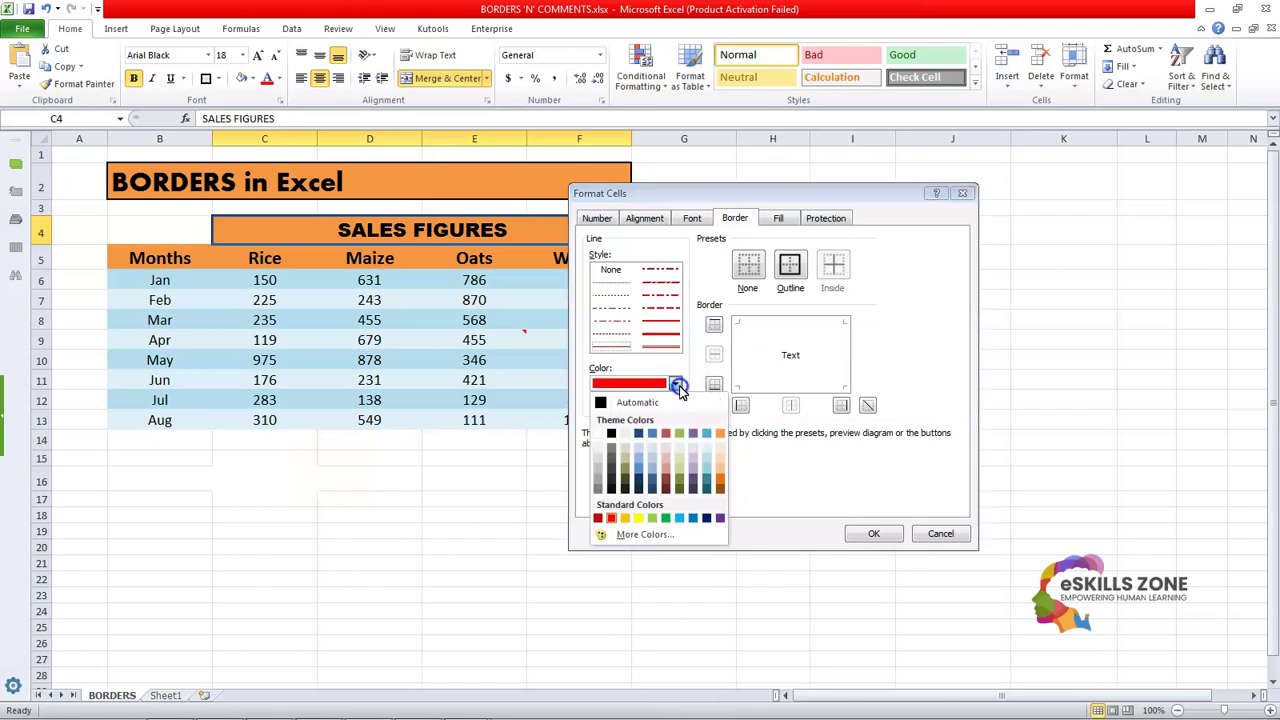
left_click(720, 518)
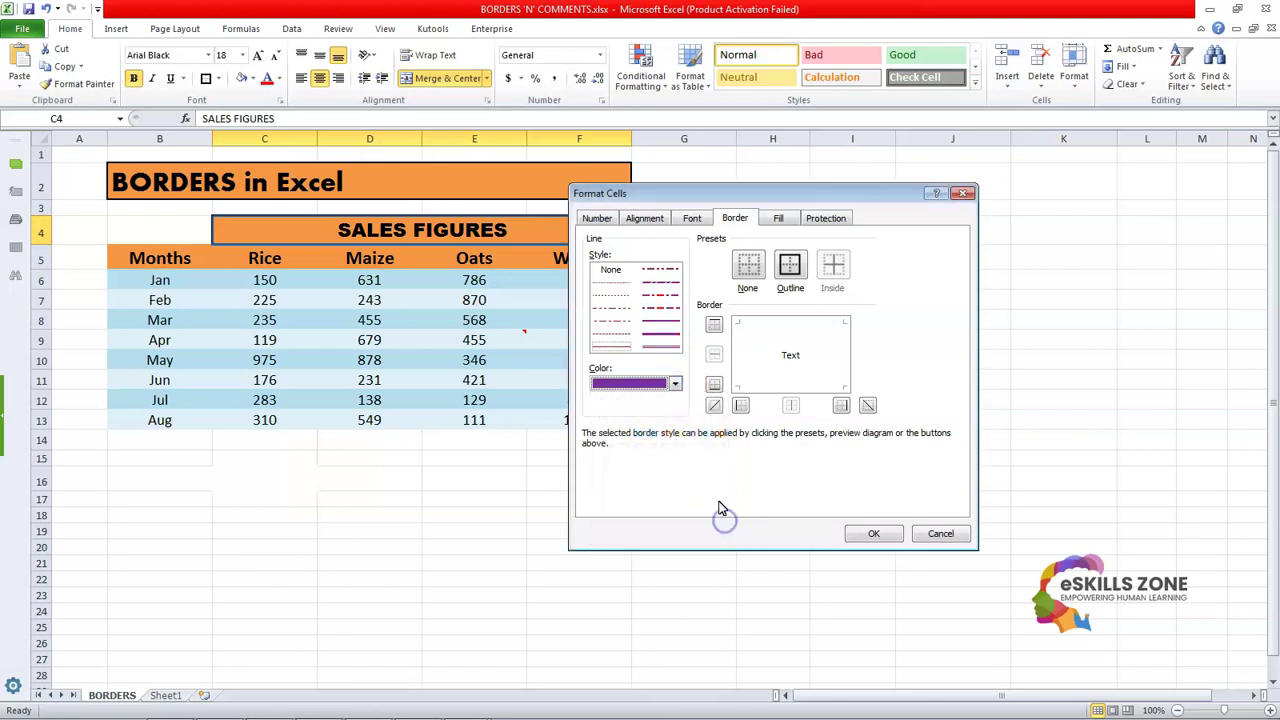
left_click(672, 334)
left_click(808, 402)
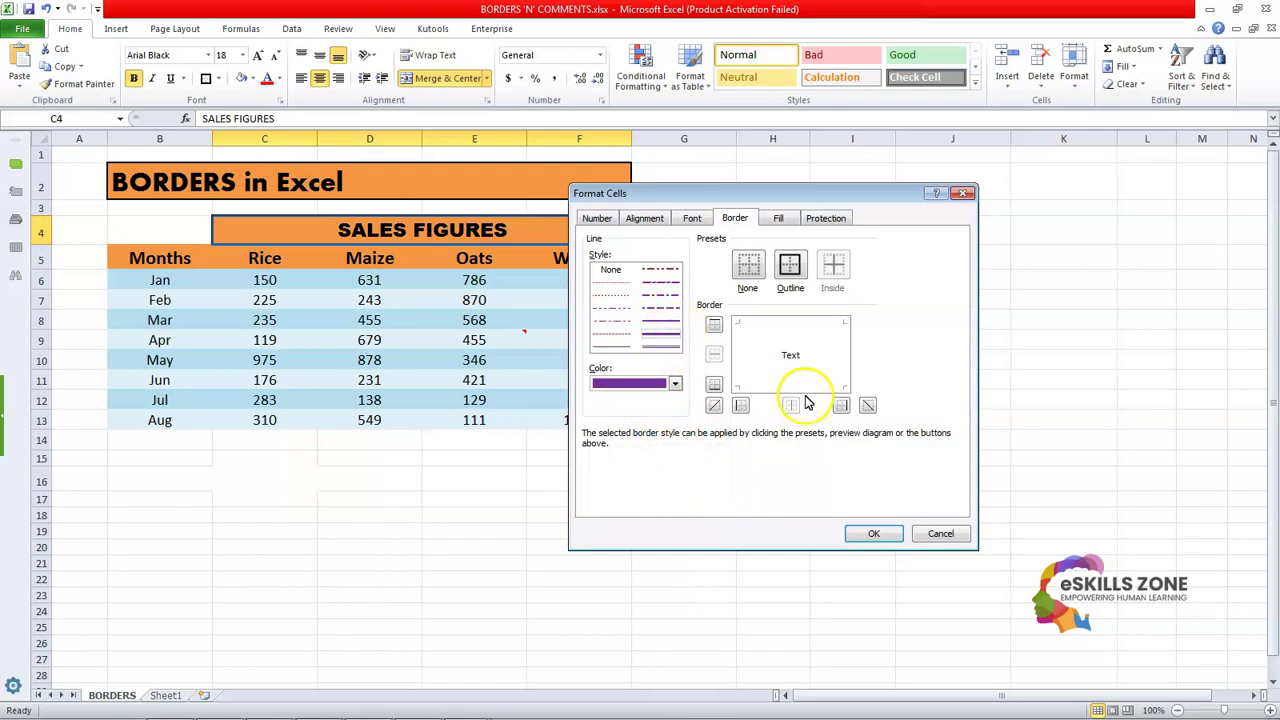
- Add the purple line to all four sides of the SALES FIGURES heading and apply the formatting
left_click(736, 352)
left_click(788, 332)
left_click(840, 348)
left_click(808, 380)
left_click(882, 539)
left_click(837, 519)
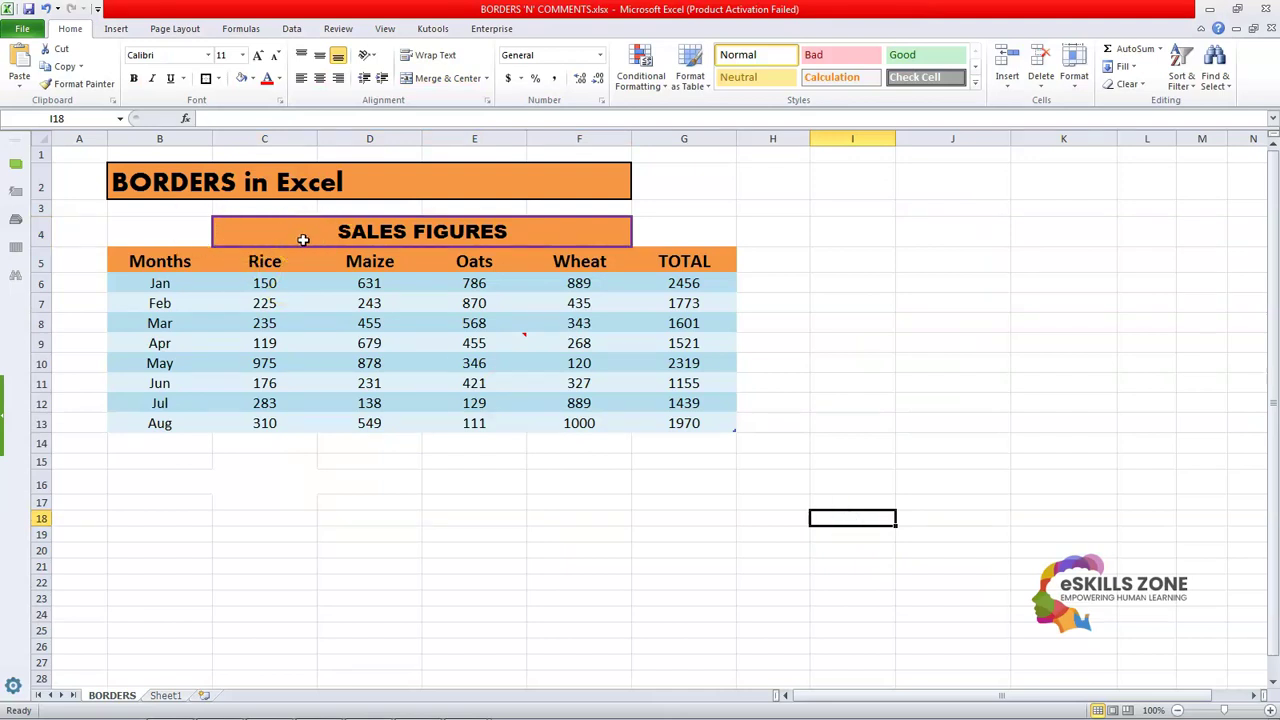
- Open the border settings of the Format Cells dialog for the table header row B5:G5
left_click_drag(163, 268, 680, 268)
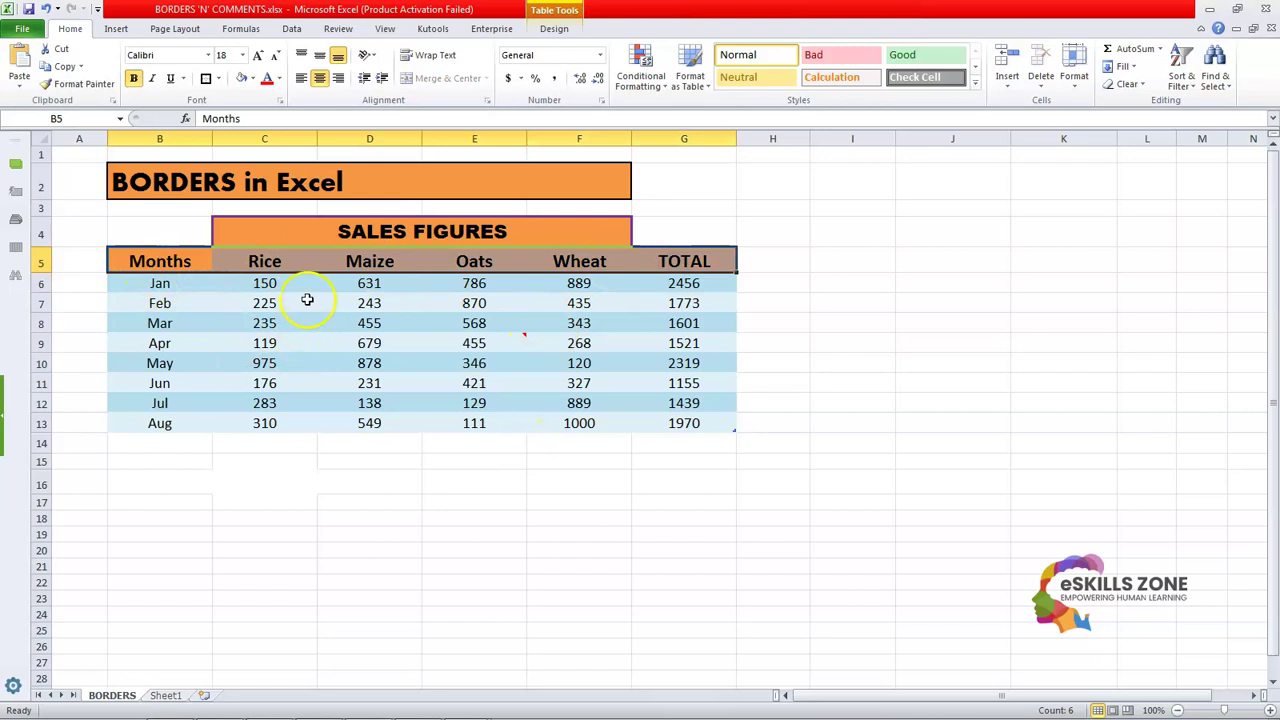
right_click(432, 261)
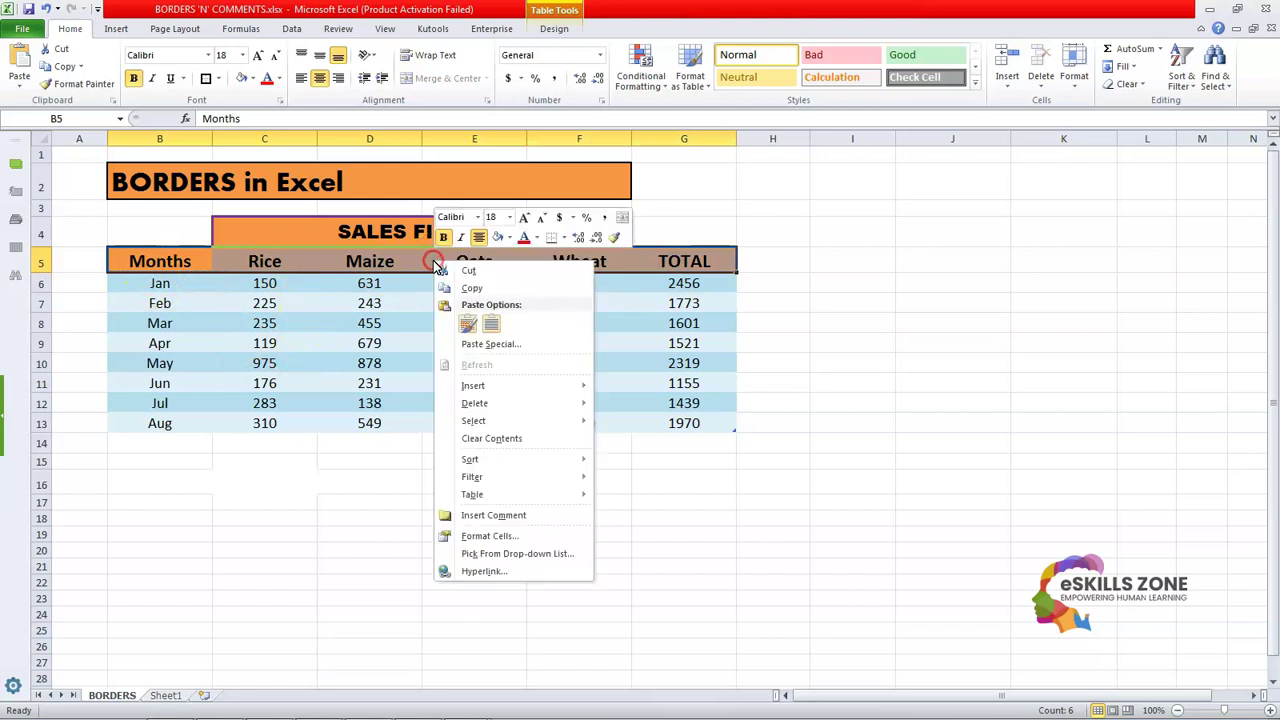
left_click(517, 537)
left_click_drag(556, 354, 988, 196)
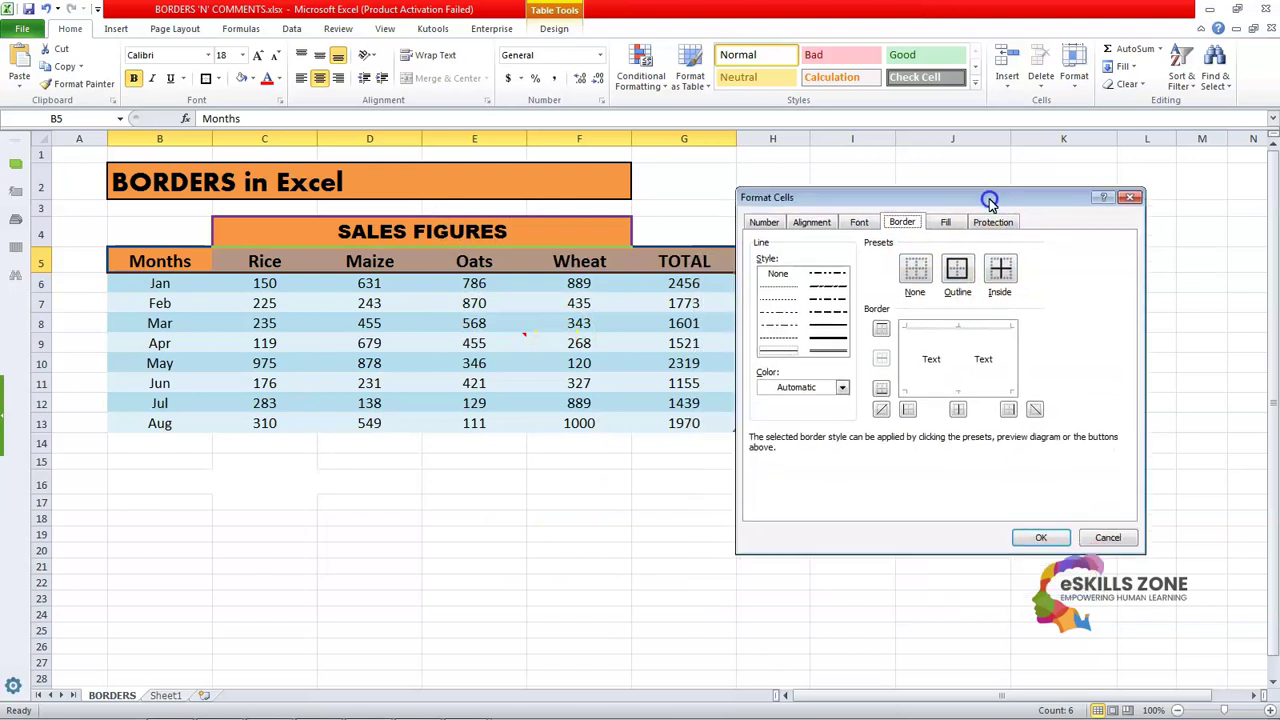
- Set the header row's border line to standard green with the thicker dashed style
left_click(842, 386)
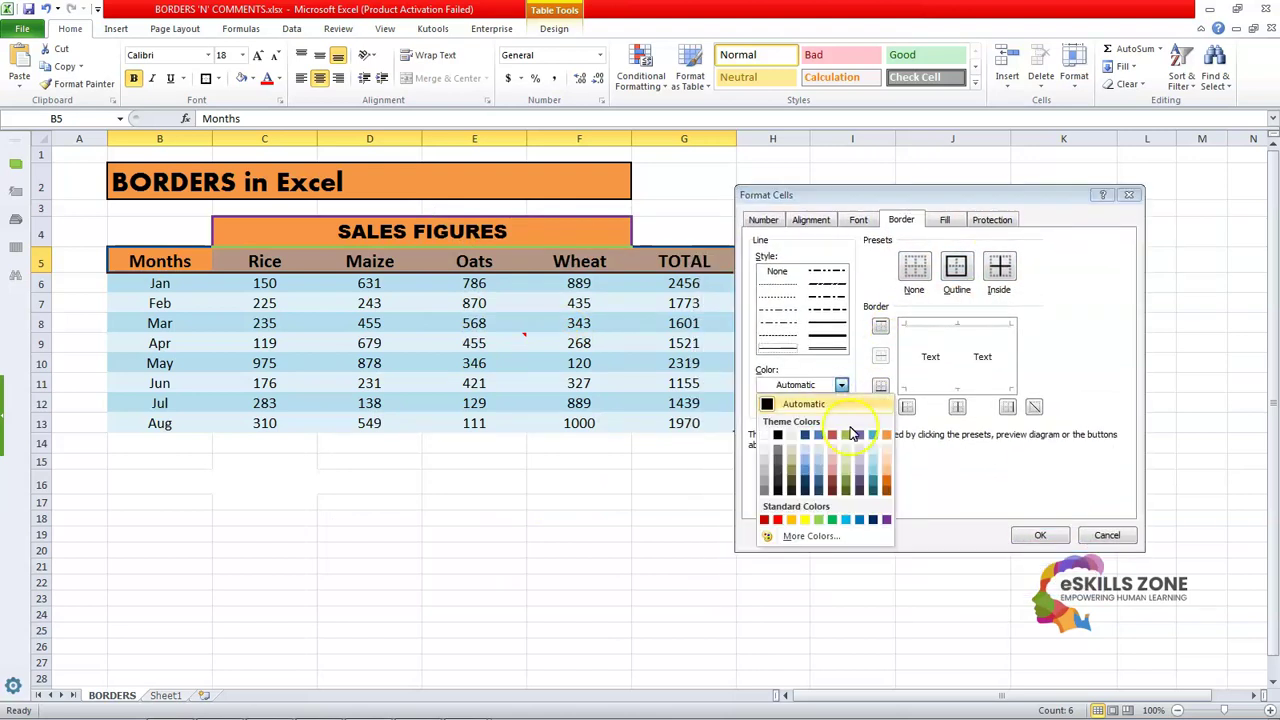
left_click(790, 538)
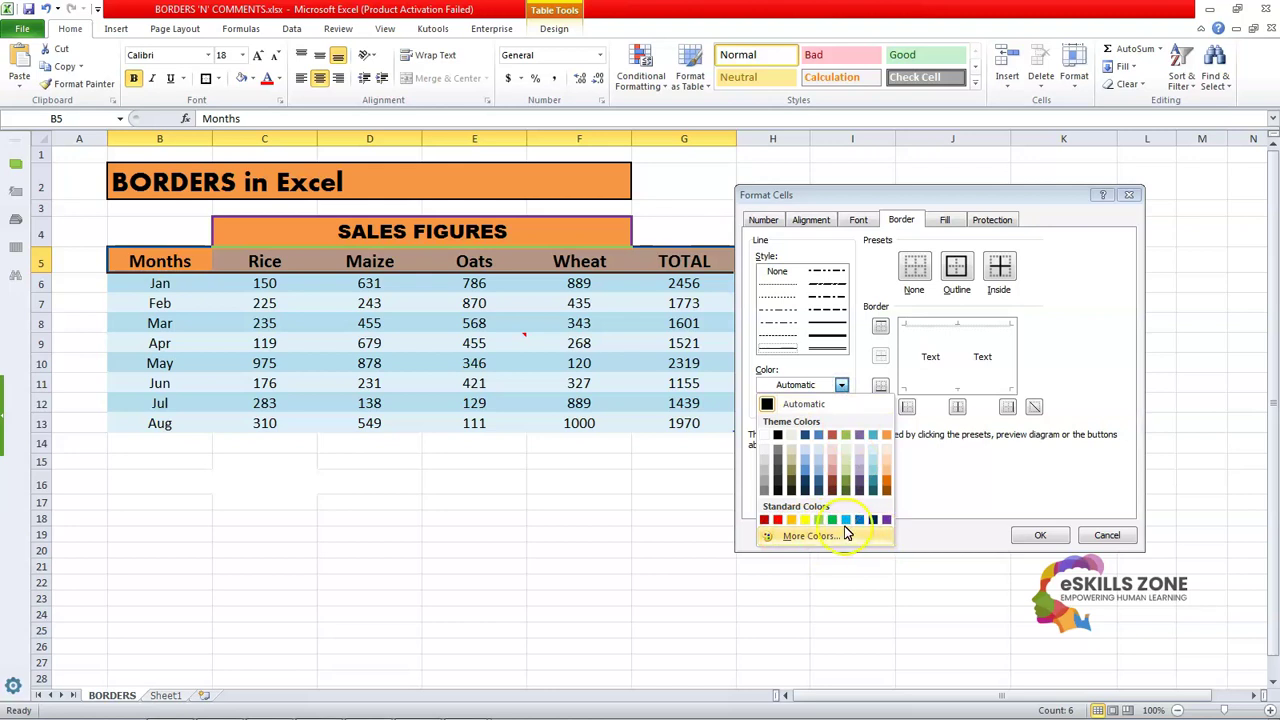
left_click(832, 519)
left_click(843, 338)
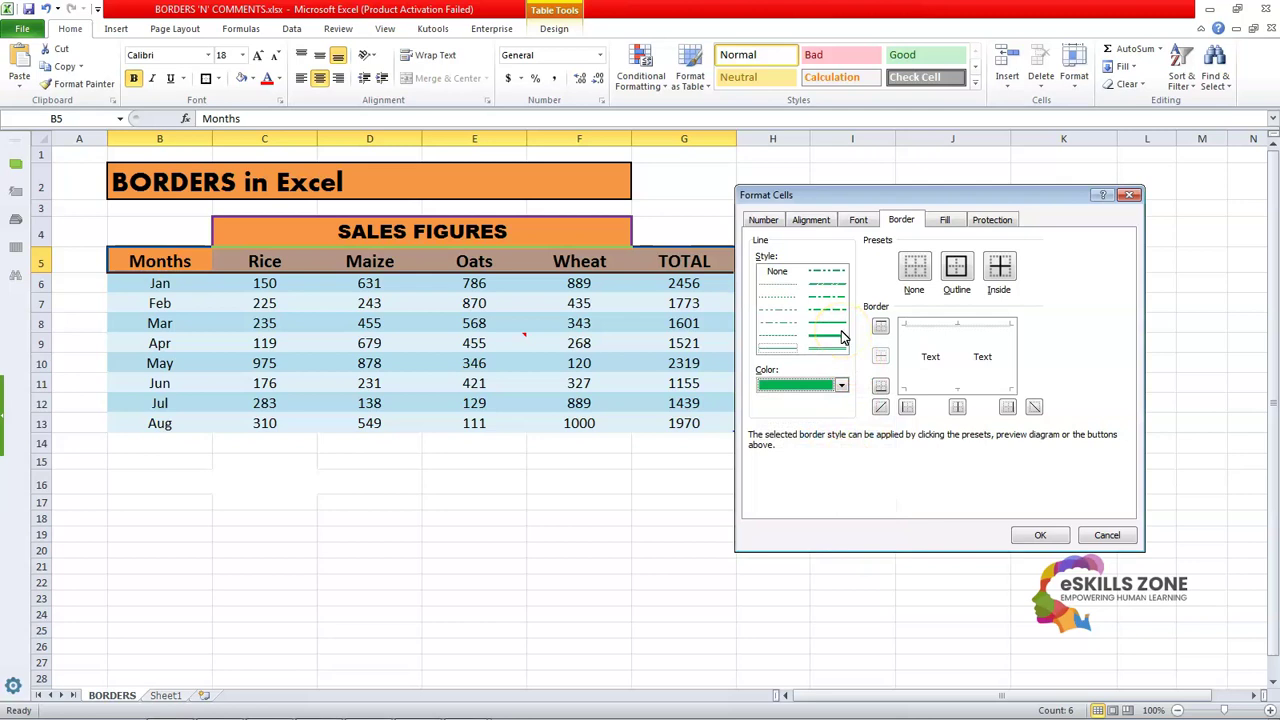
left_click(838, 314)
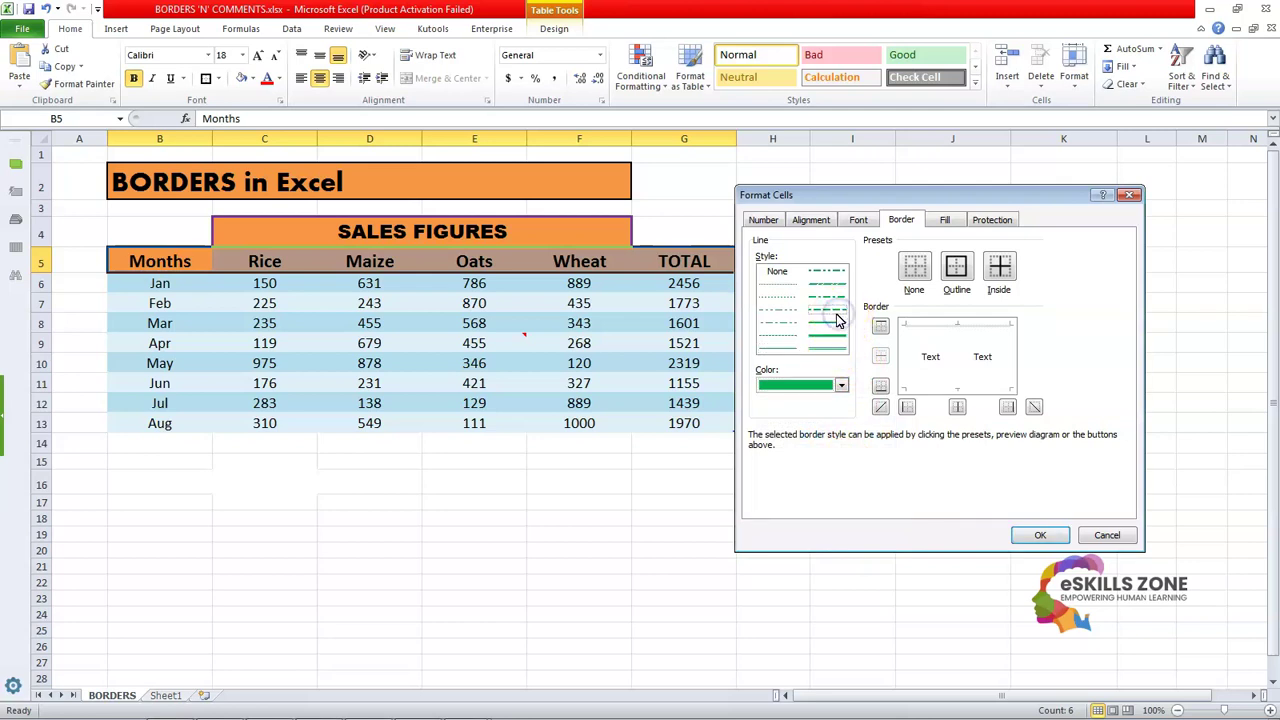
left_click(926, 362)
left_click(928, 352)
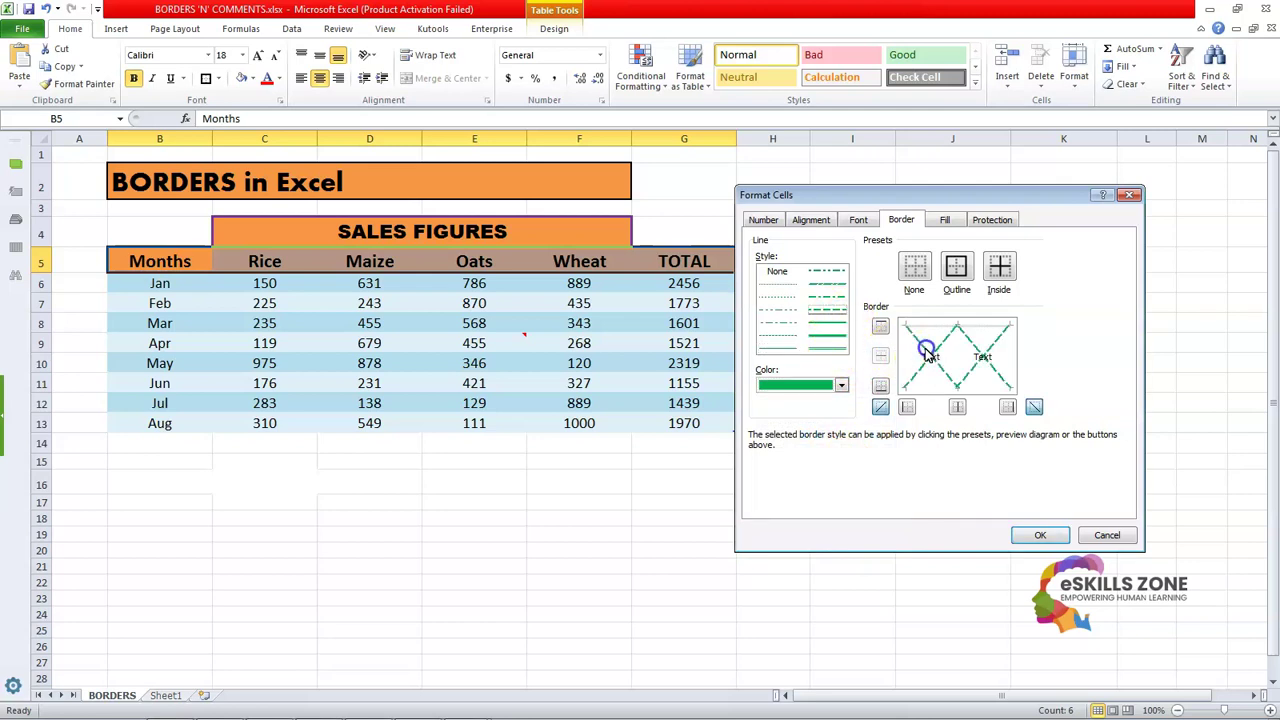
left_click(930, 358)
left_click(983, 355)
left_click(935, 360)
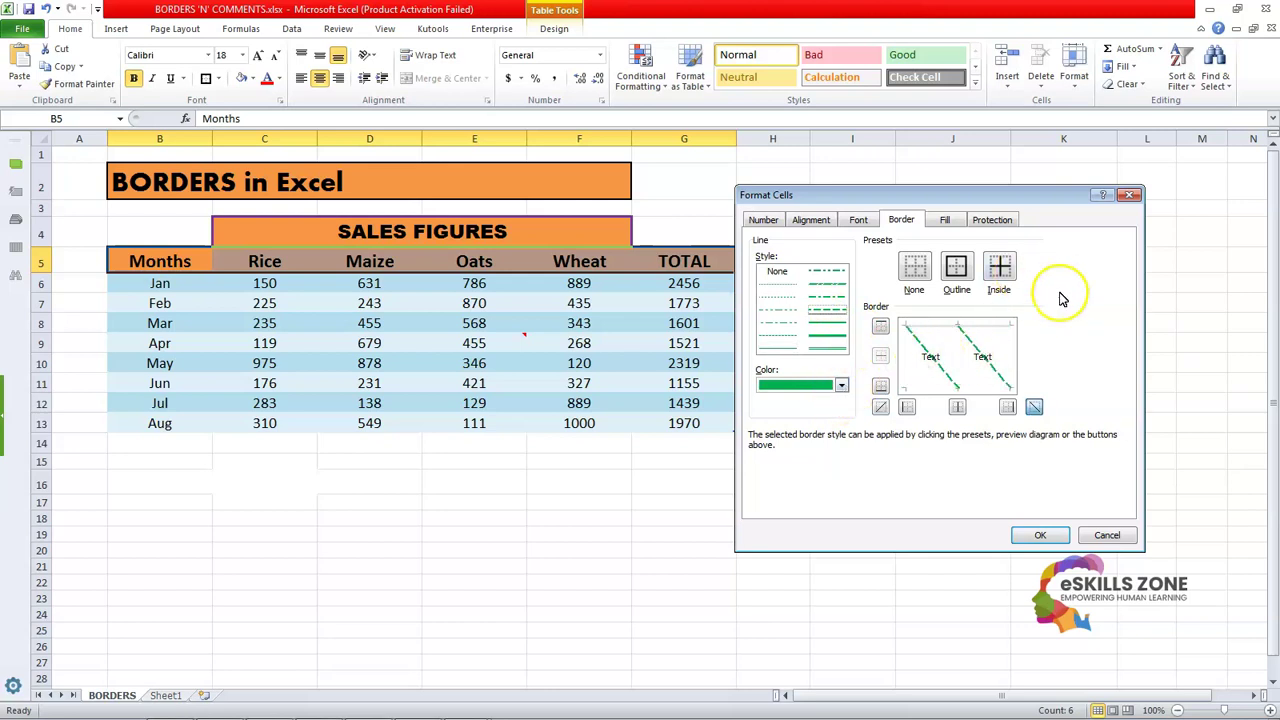
- Add the green dashed line to the outline and inside borders of the header row
left_click(955, 281)
left_click(982, 356)
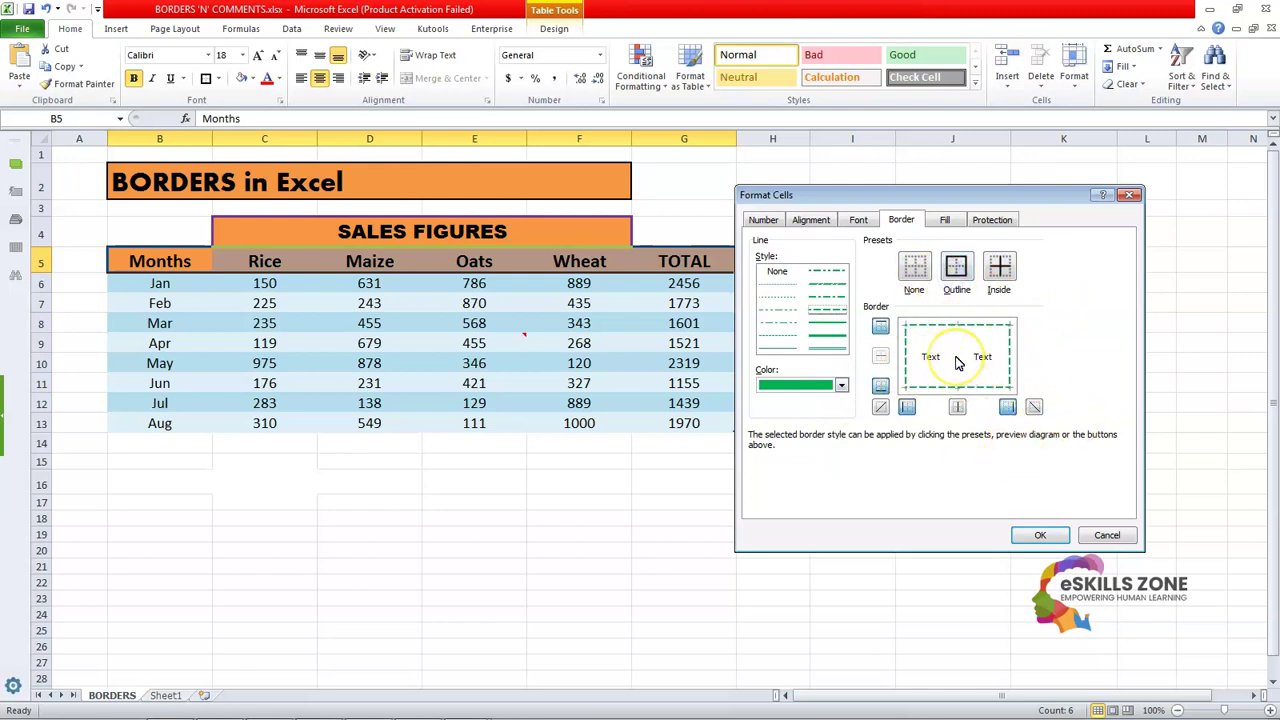
left_click(1002, 266)
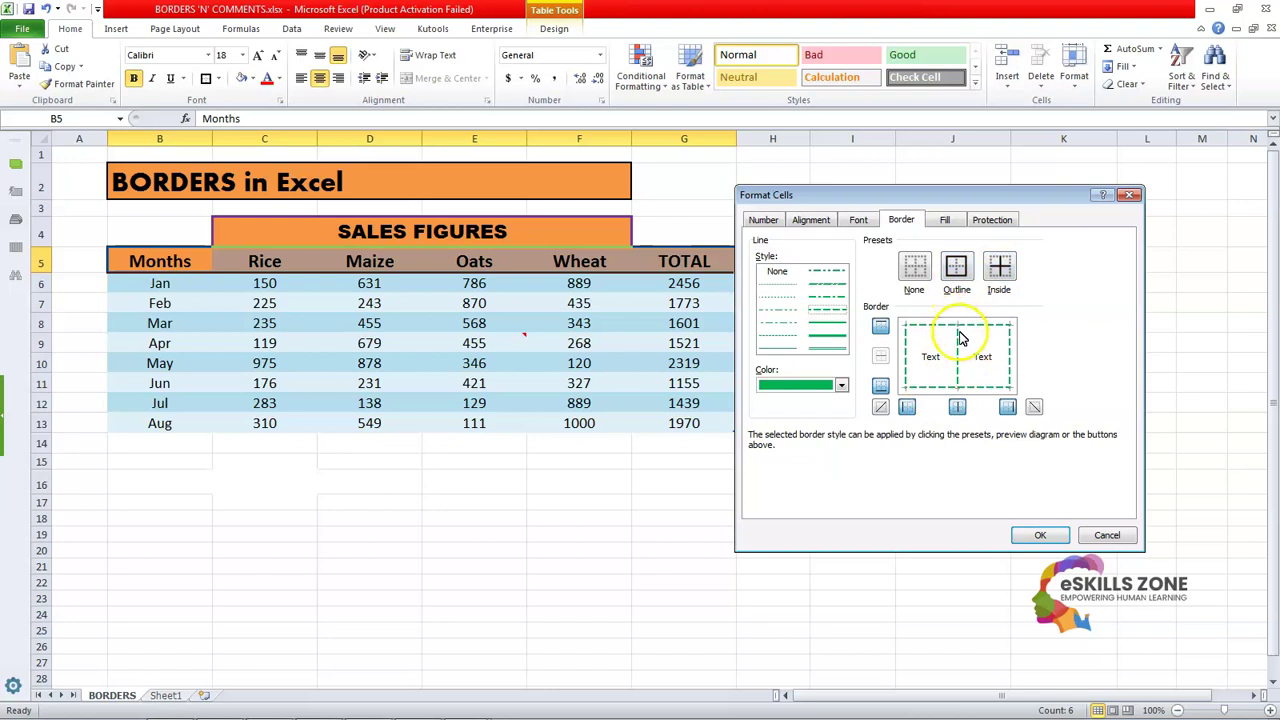
- Add both diagonal borders to the header row cells while keeping the outline, and apply the formatting
left_click(1034, 408)
left_click(909, 409)
left_click(1034, 408)
left_click(1034, 408)
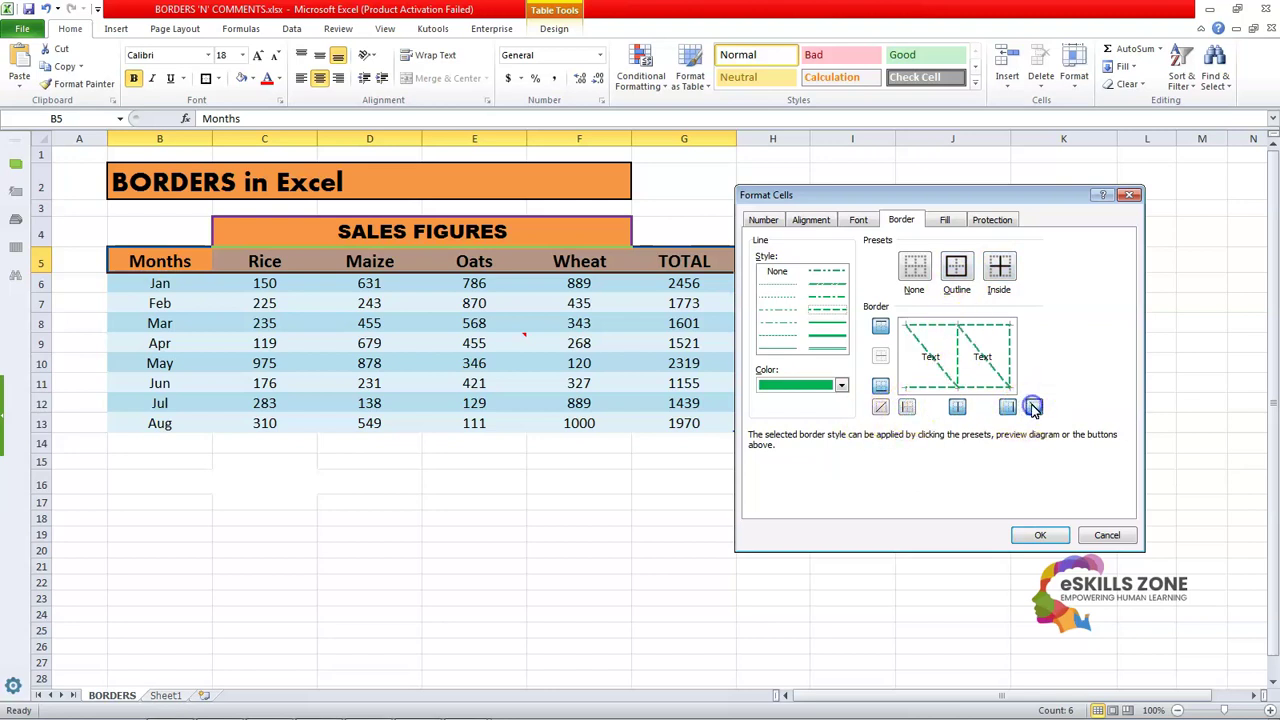
left_click(880, 407)
left_click(909, 360)
left_click(1040, 535)
left_click(821, 503)
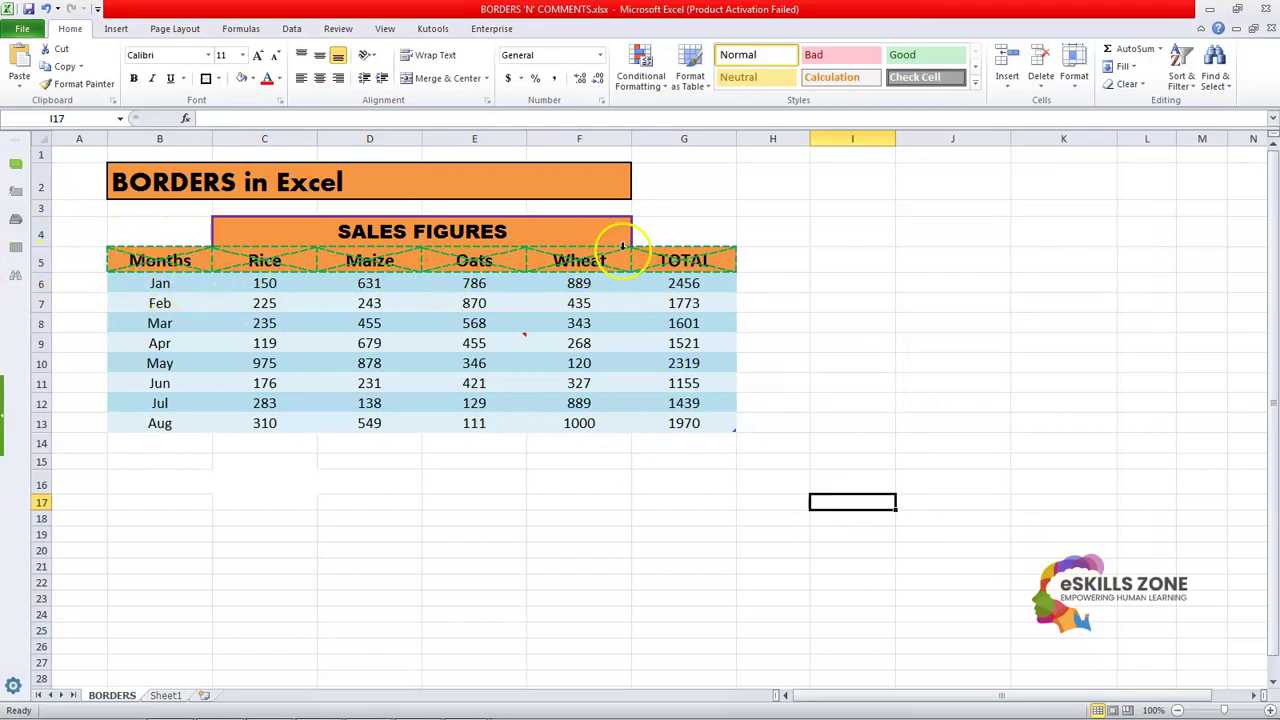
- Reopen the border settings for header row B5:G5 and remove both diagonal borders
left_click_drag(137, 256, 655, 258)
right_click(660, 258)
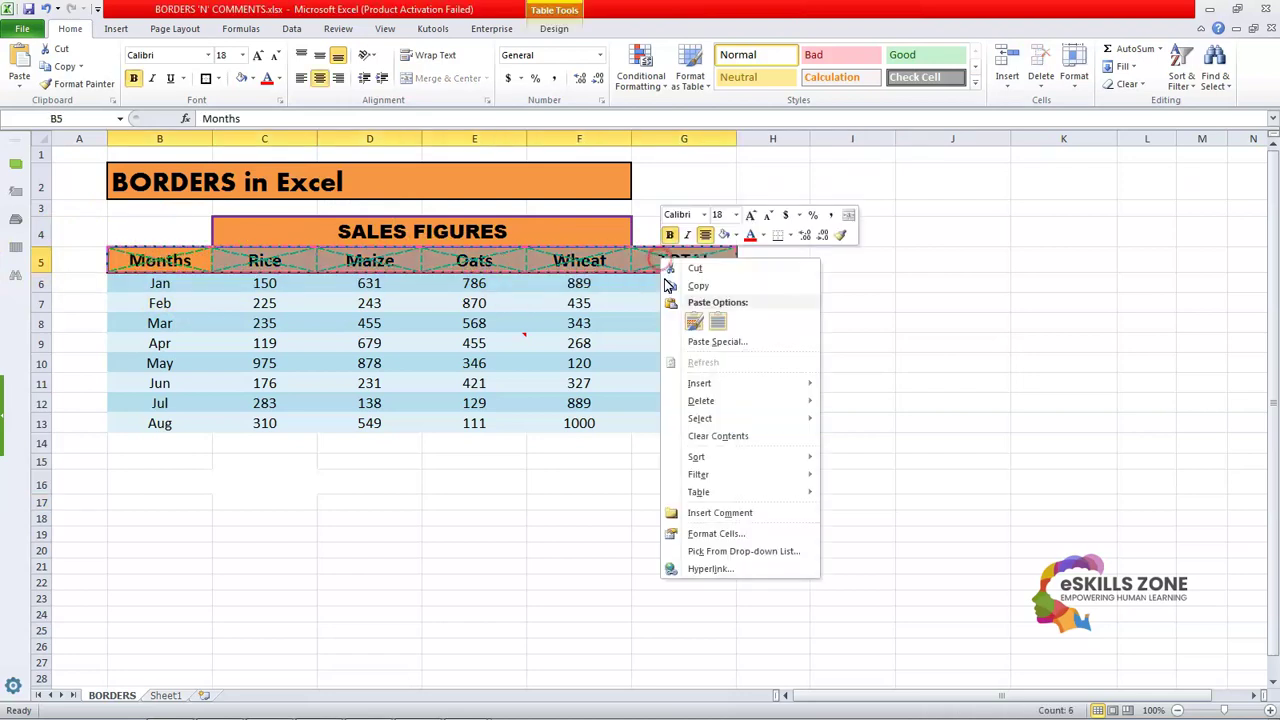
left_click(716, 533)
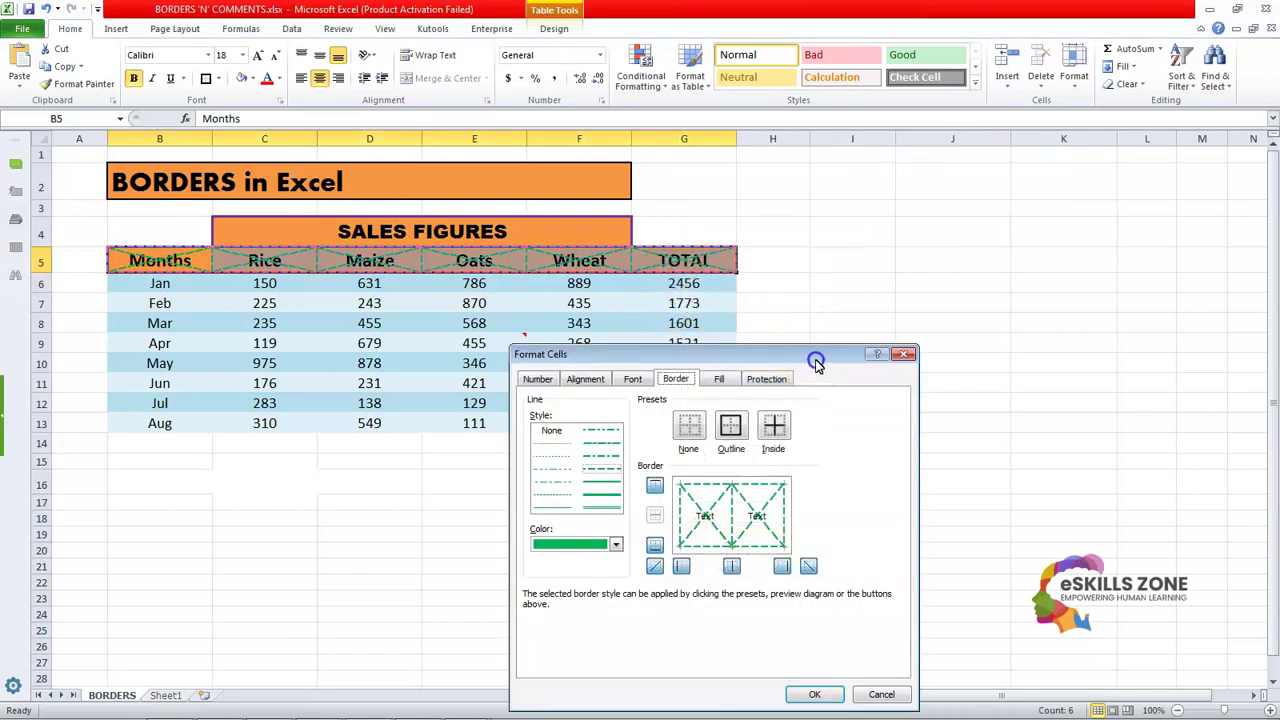
left_click_drag(816, 363, 958, 246)
left_click(951, 450)
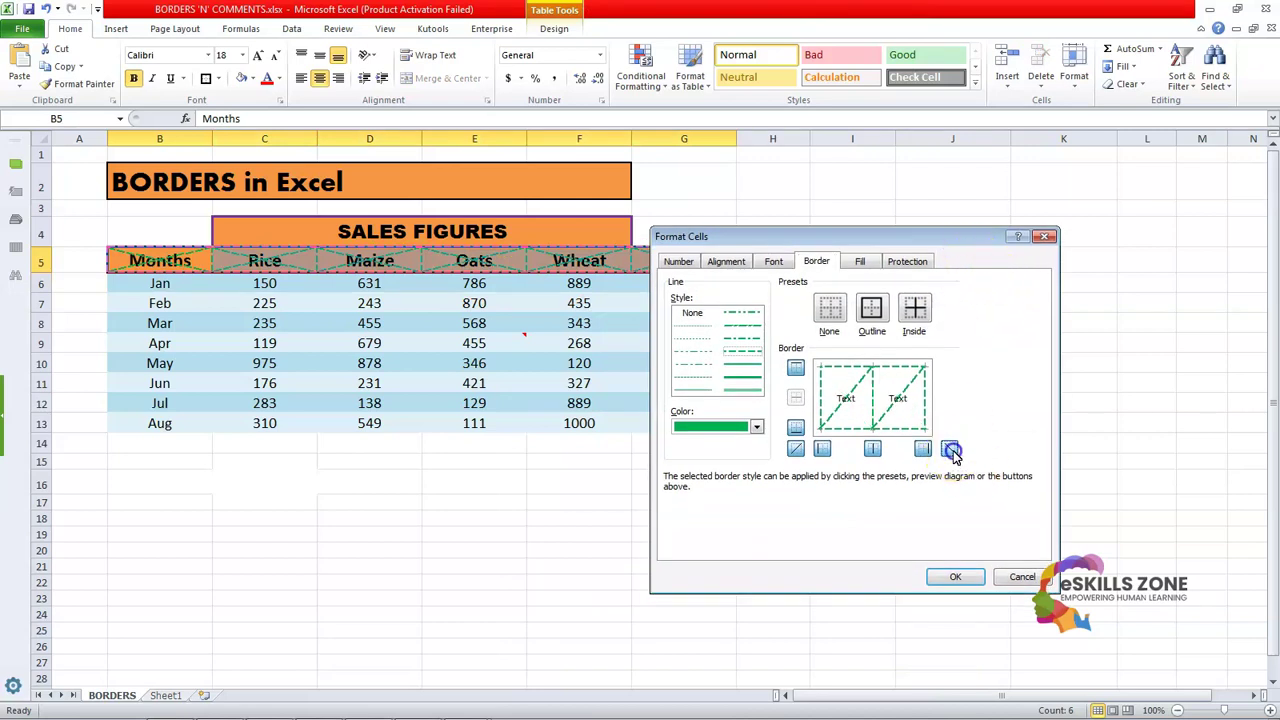
left_click(796, 450)
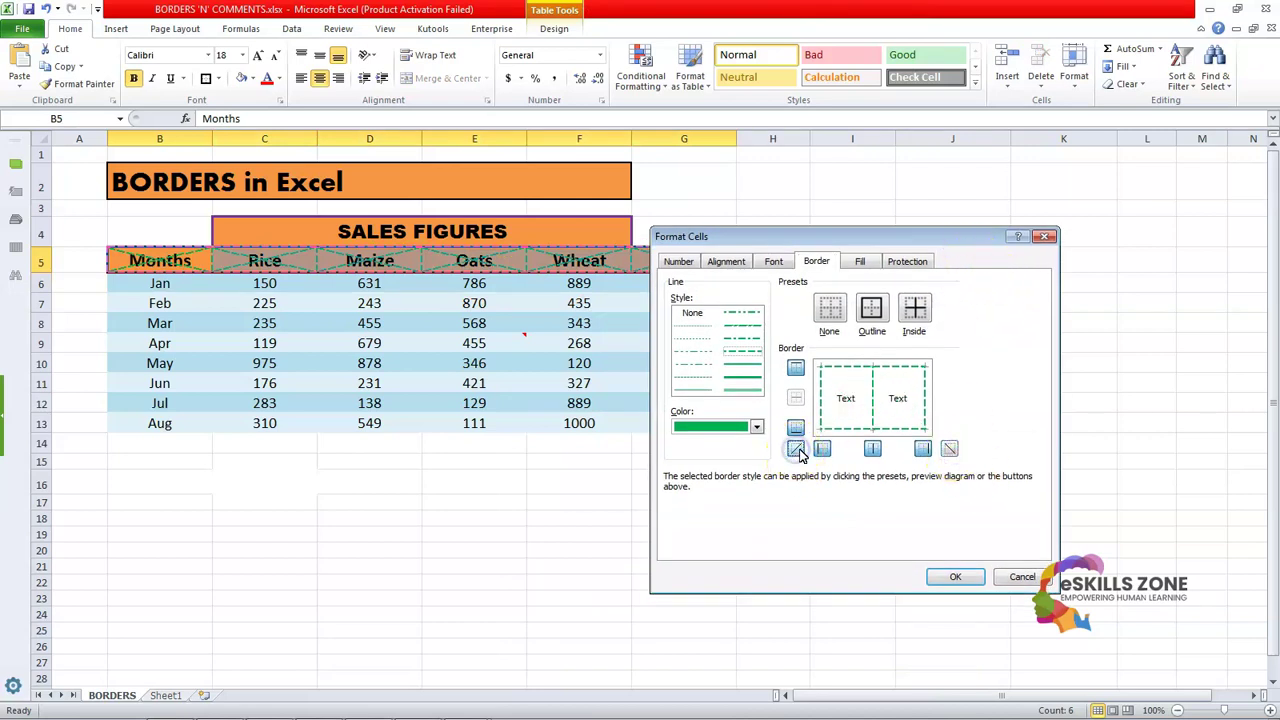
- Set the border line colour to standard dark red and apply the header row's border settings
left_click(757, 427)
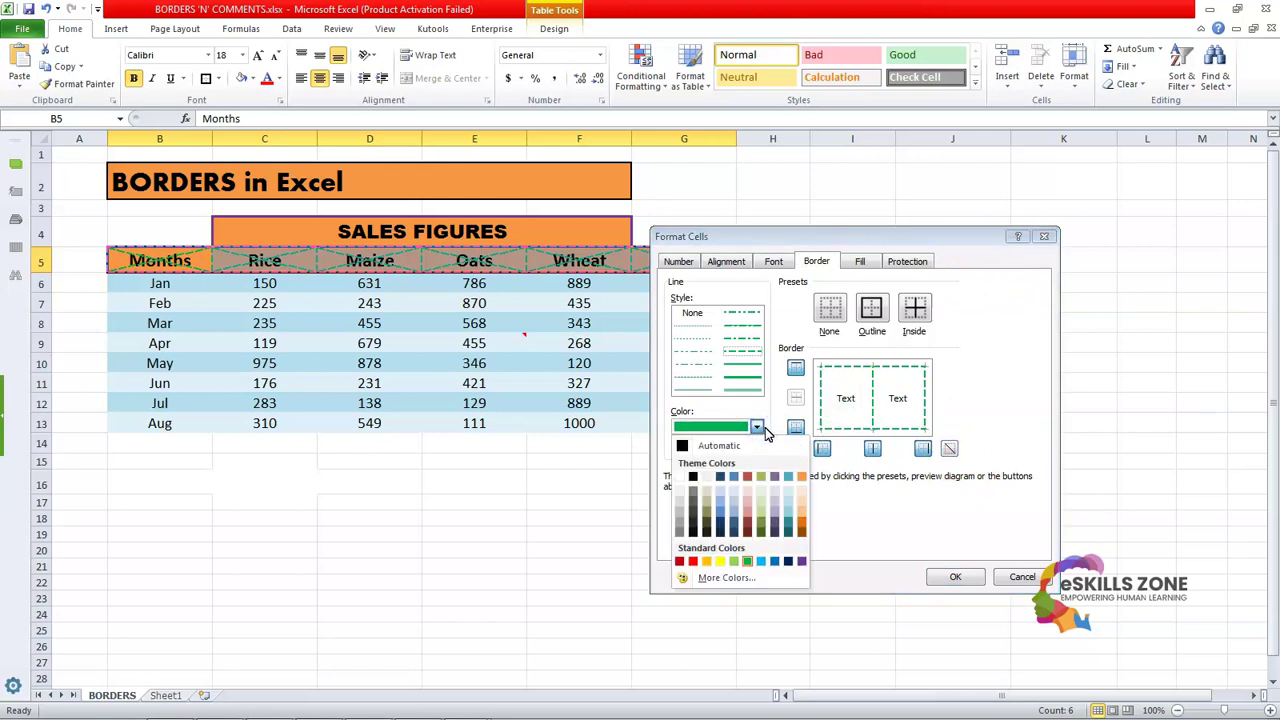
left_click(680, 562)
left_click(955, 580)
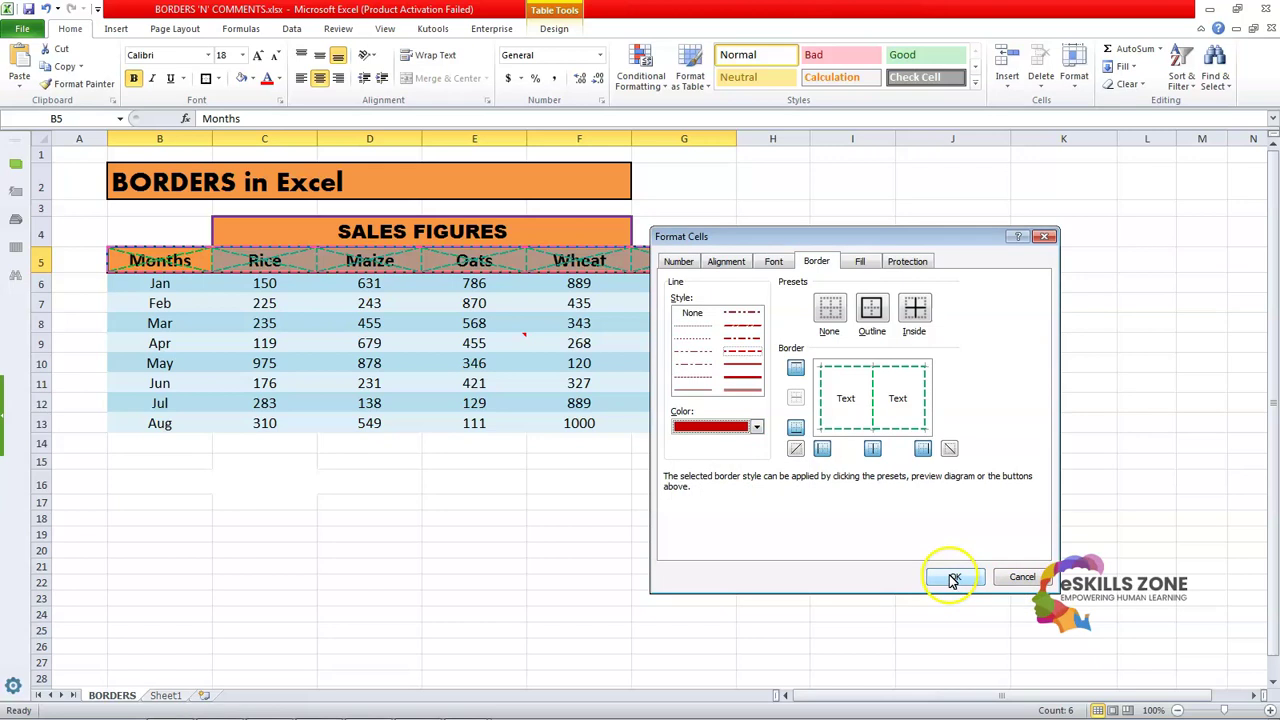
left_click(906, 551)
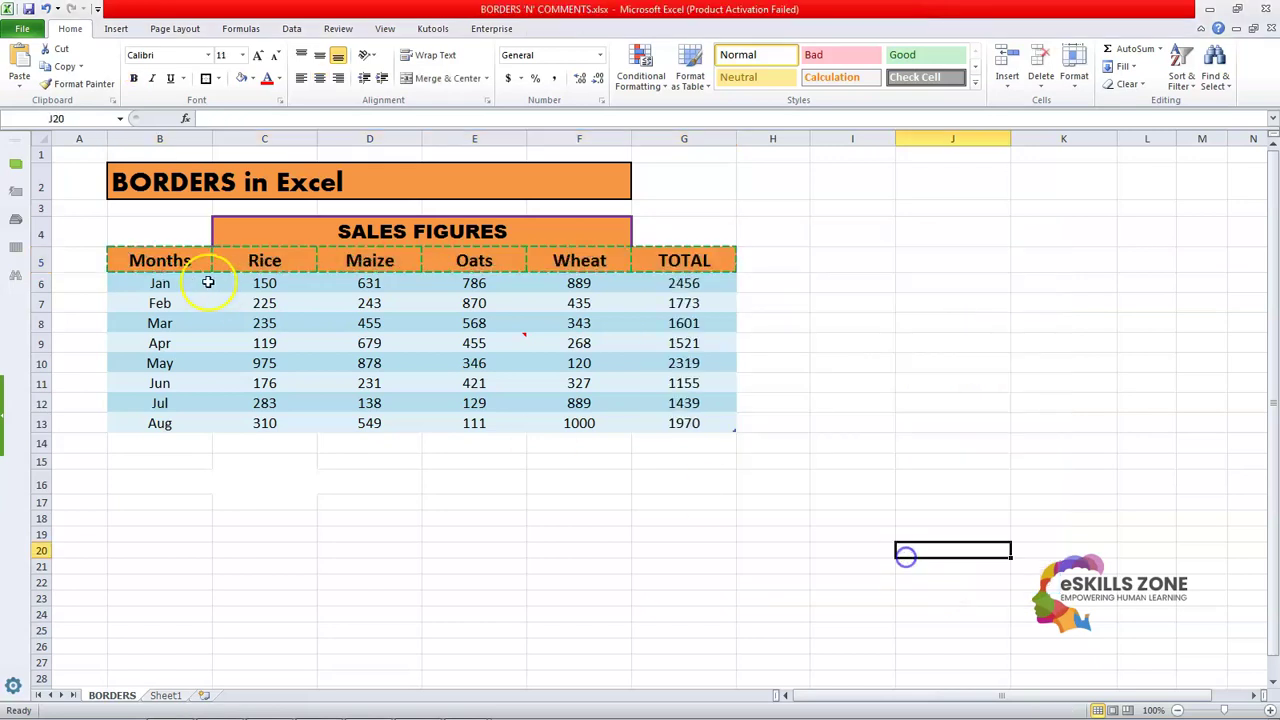
left_click(165, 248)
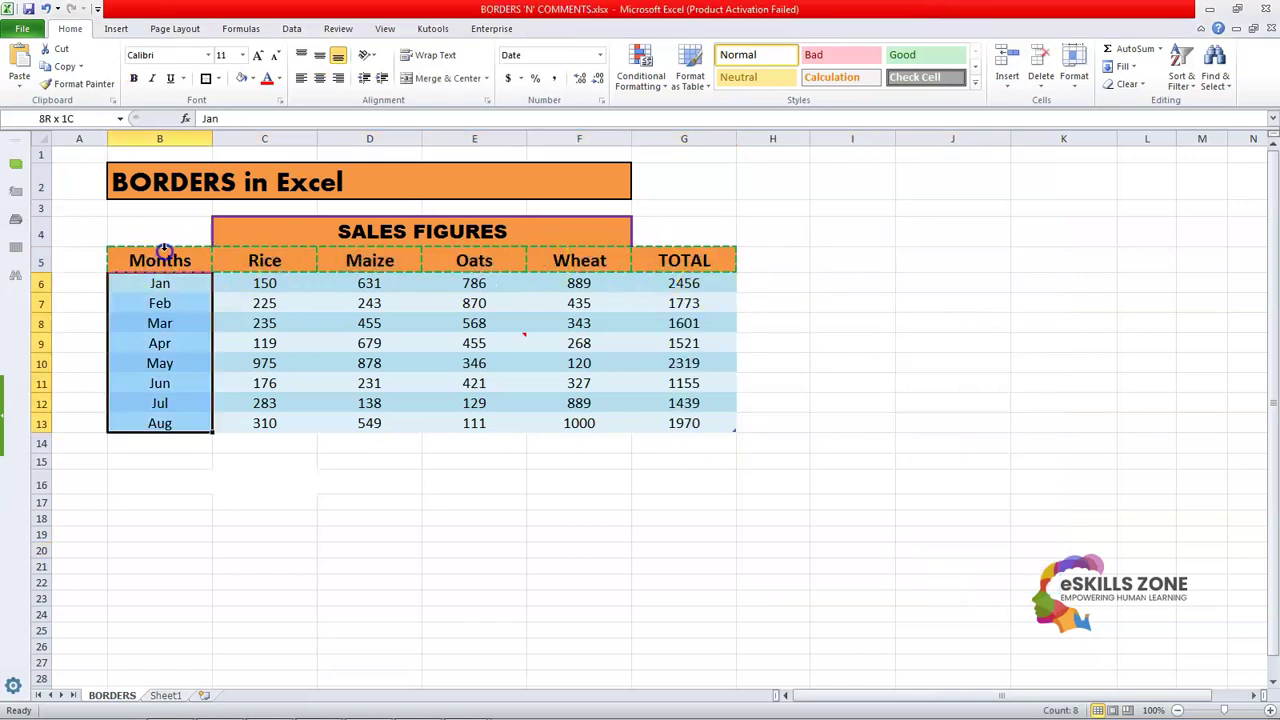
left_click(160, 262)
left_click(320, 423)
left_click_drag(165, 250, 671, 262)
left_click(872, 385)
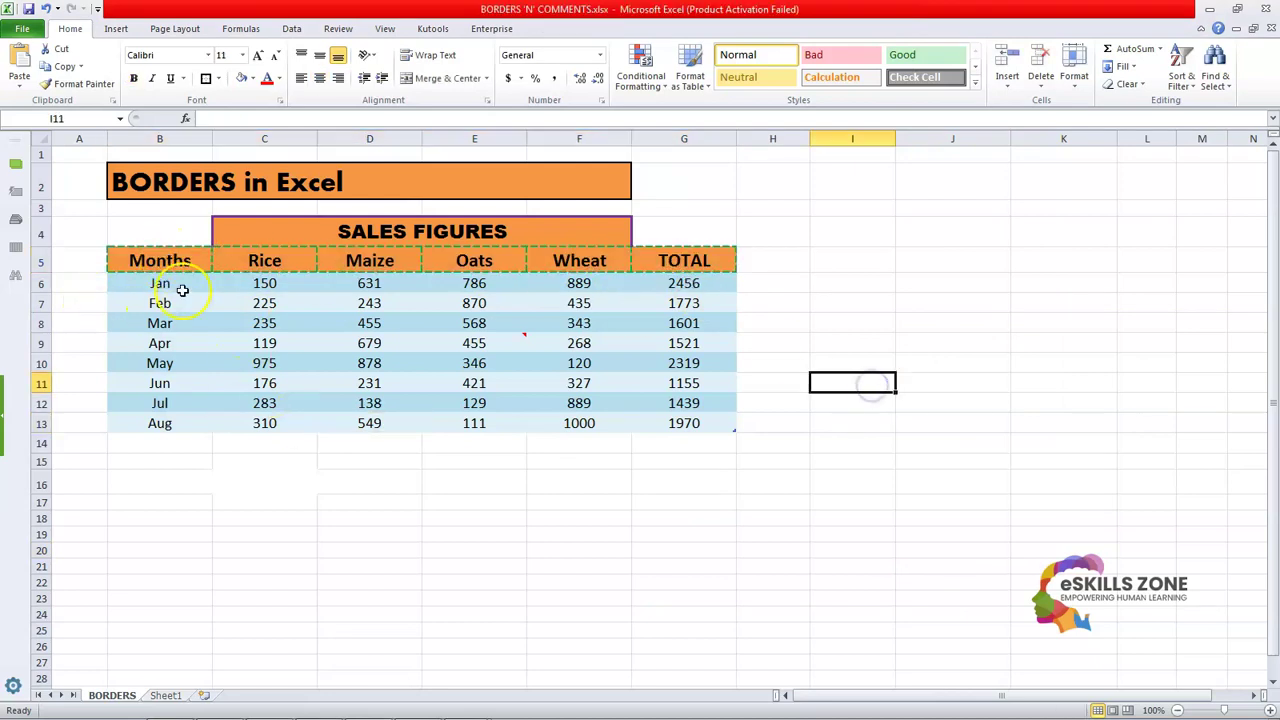
left_click_drag(183, 260, 650, 260)
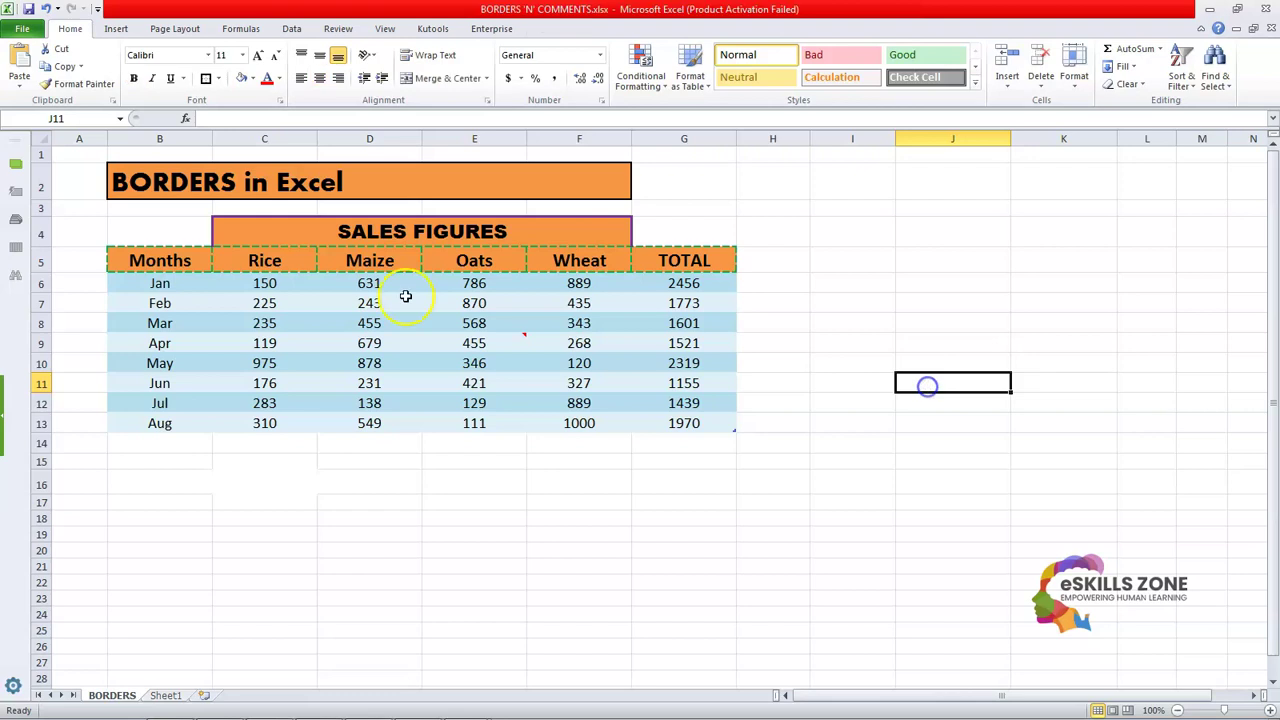
- Apply a Bottom Double Border to the table's data range B6:G13
left_click_drag(143, 289, 648, 421)
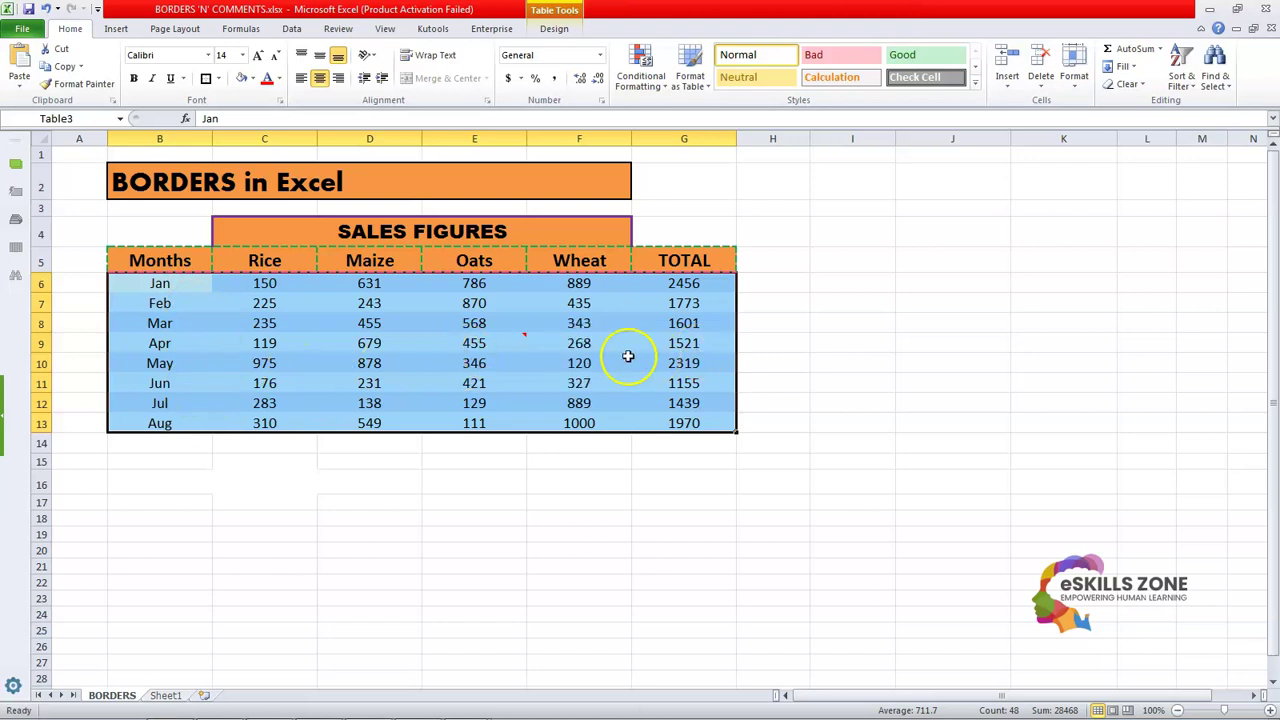
left_click(222, 82)
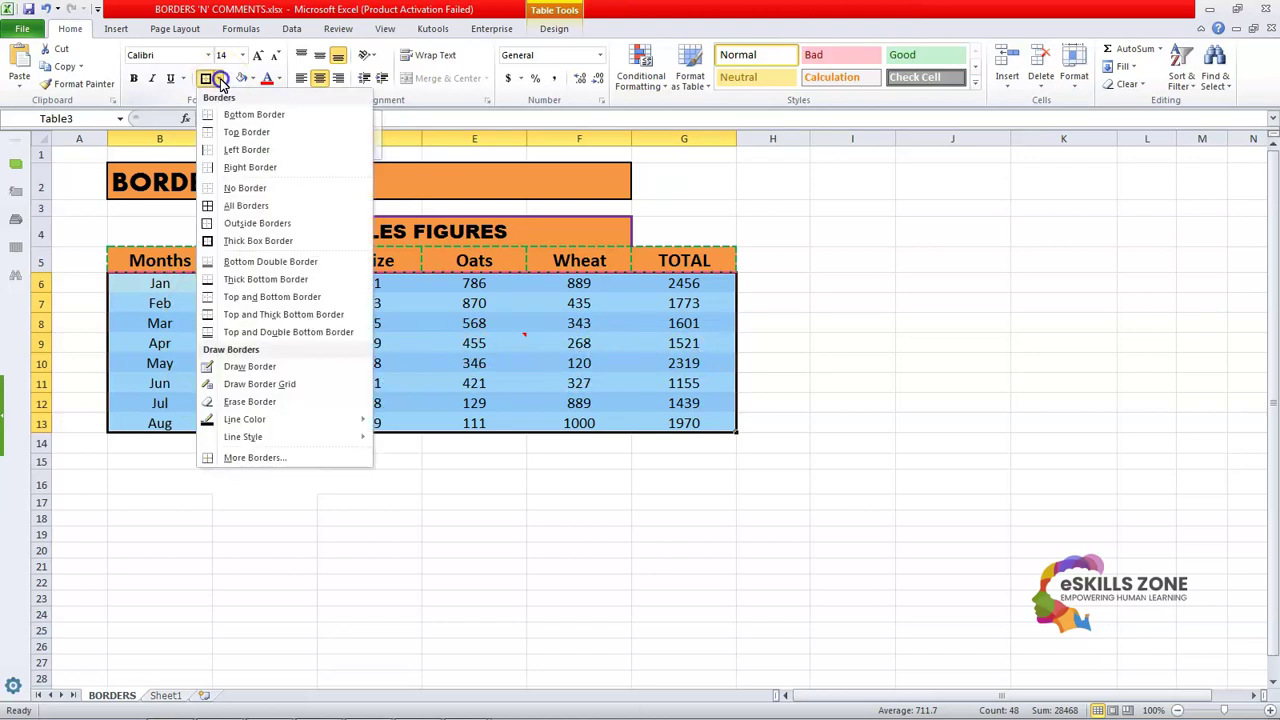
left_click(200, 82)
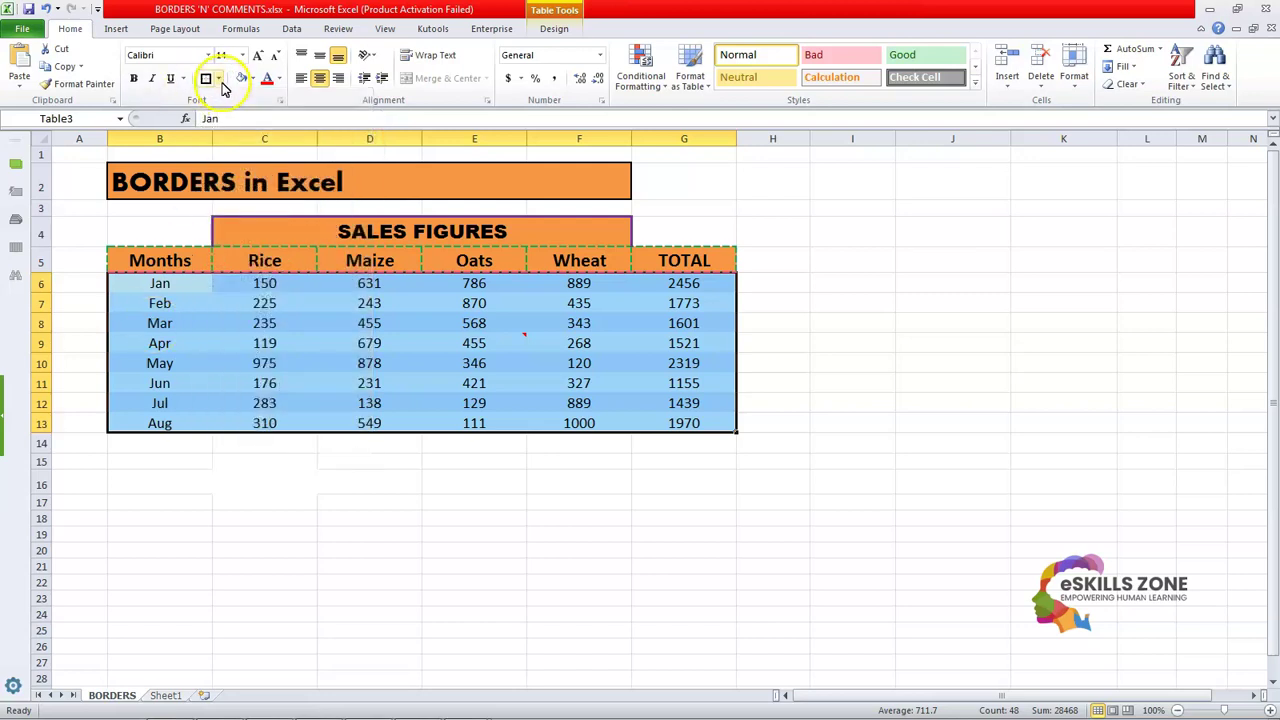
left_click(219, 80)
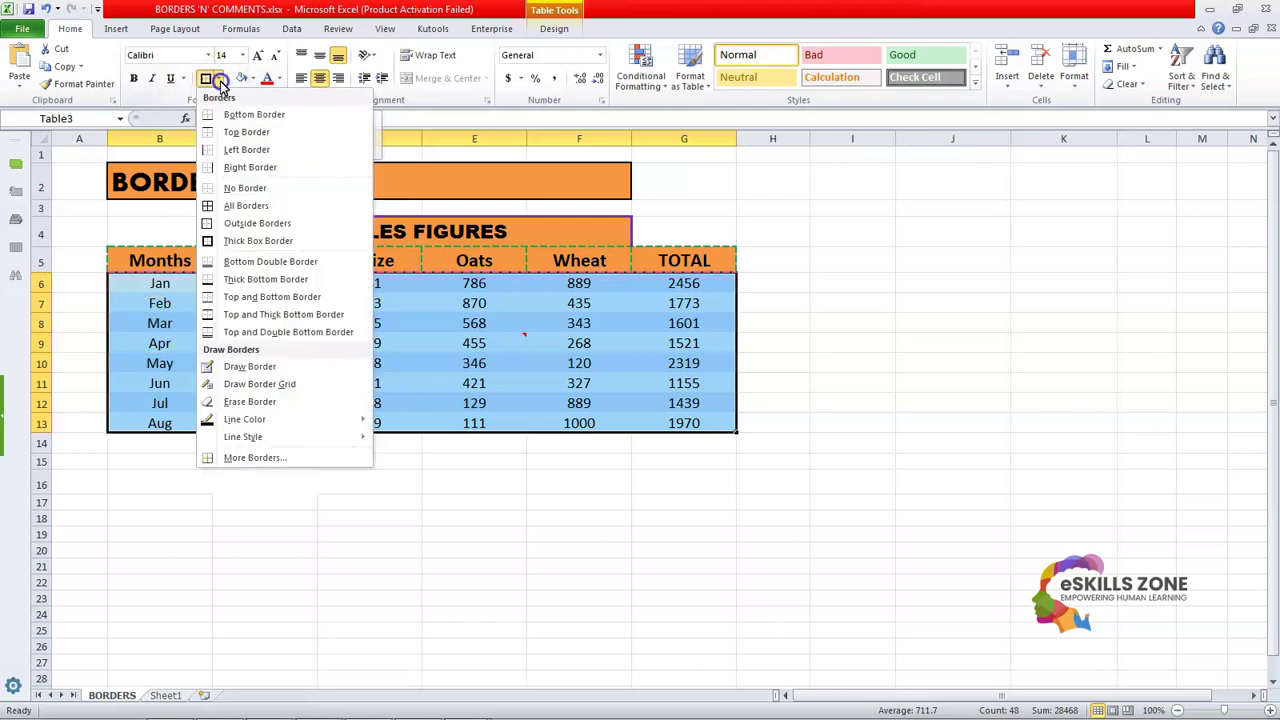
left_click(244, 261)
left_click(405, 567)
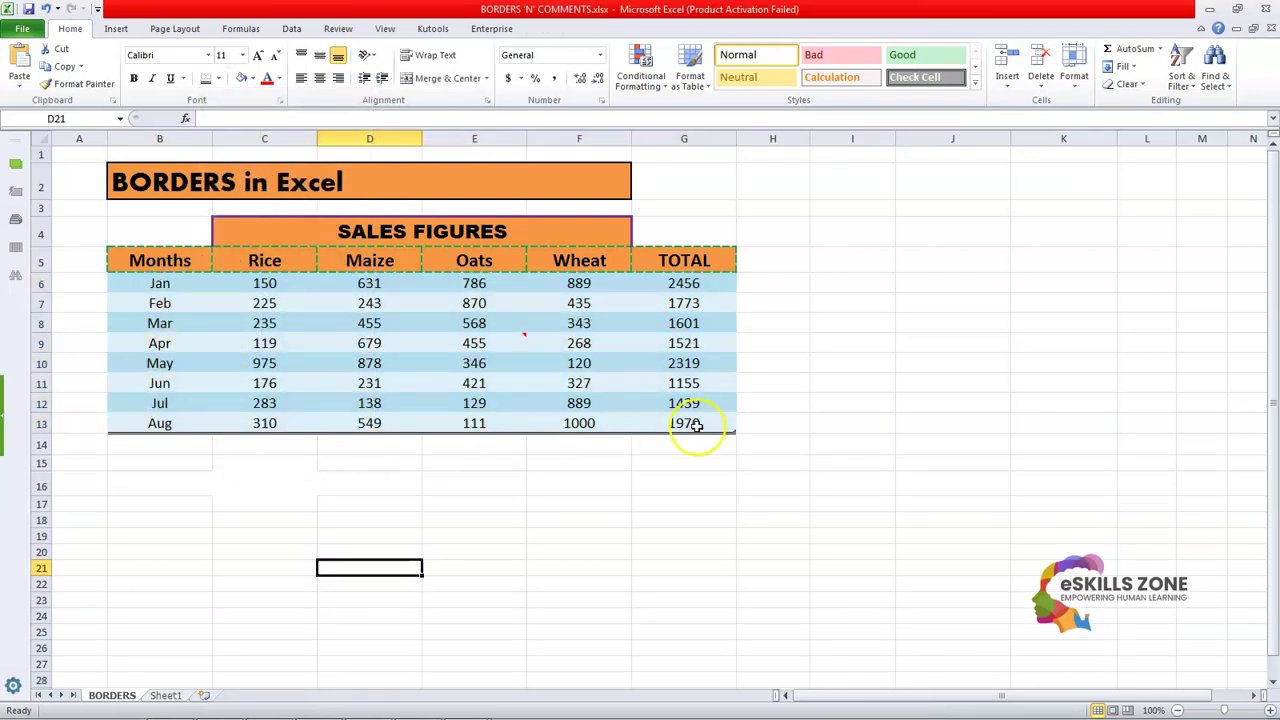
- Apply All Borders to every cell of the table's data range B6:G13
left_click_drag(162, 284, 663, 423)
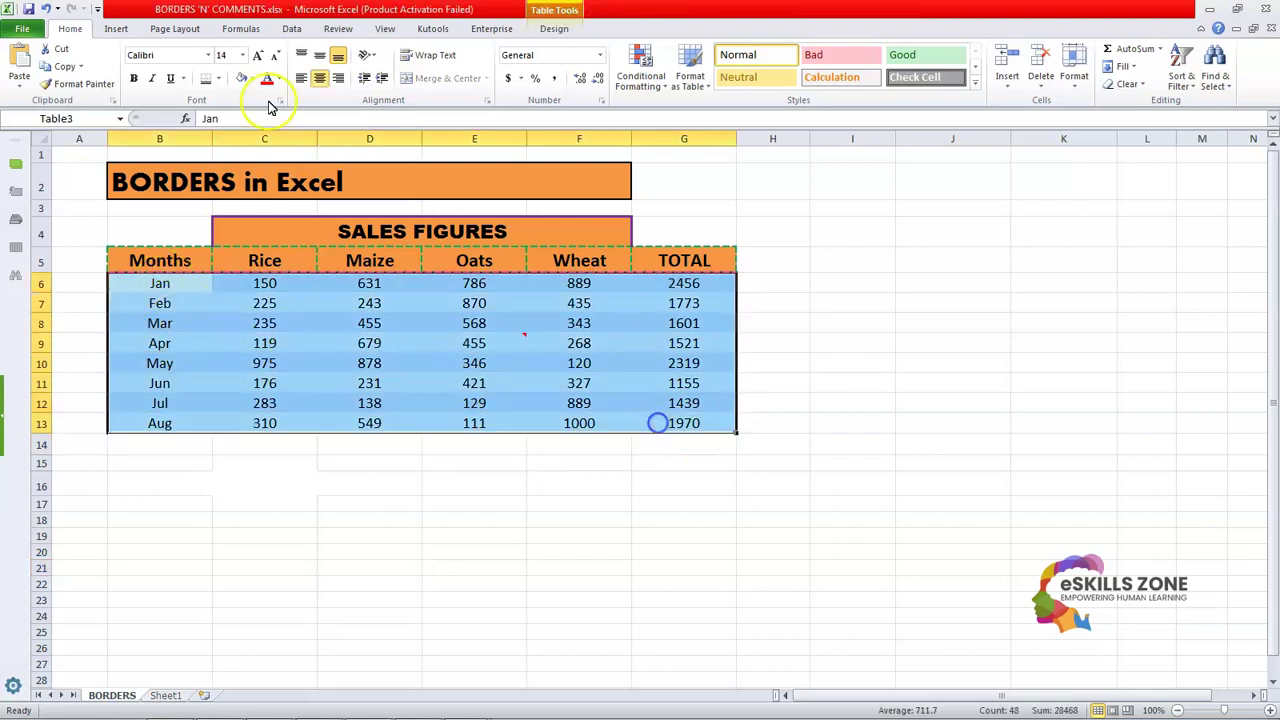
left_click(218, 78)
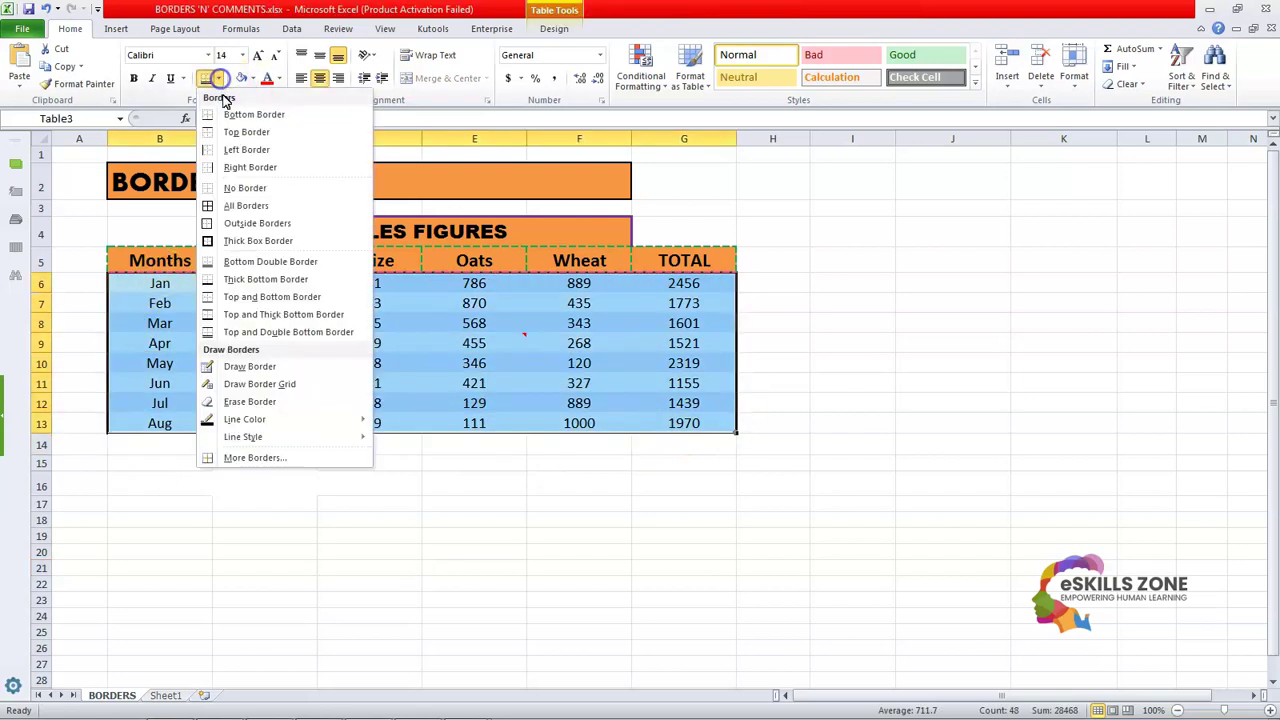
left_click(266, 208)
left_click(484, 533)
left_click(389, 497)
left_click(180, 288)
left_click(836, 342)
left_click(326, 531)
left_click_drag(160, 262, 620, 254)
left_click(838, 318)
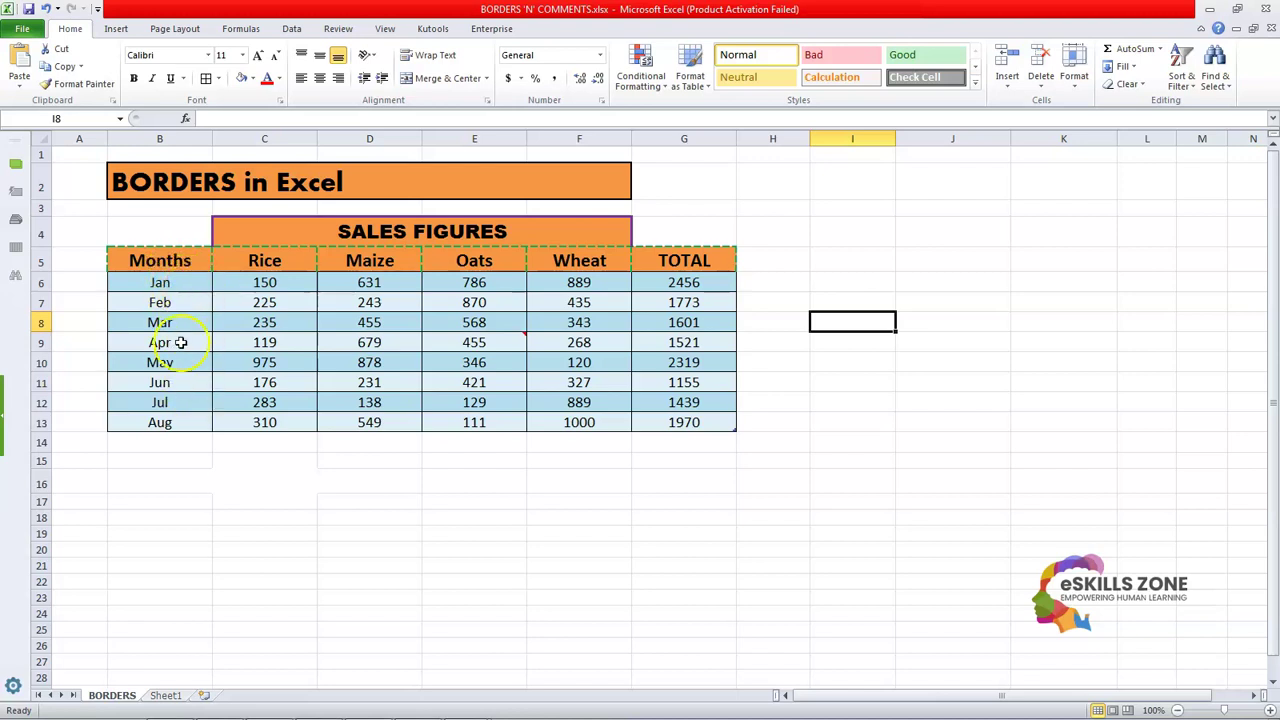
- Insert a comment on the Months header cell B5 reading "MONTHS COLUMN: Starting from Jan Till Aug"
right_click(158, 261)
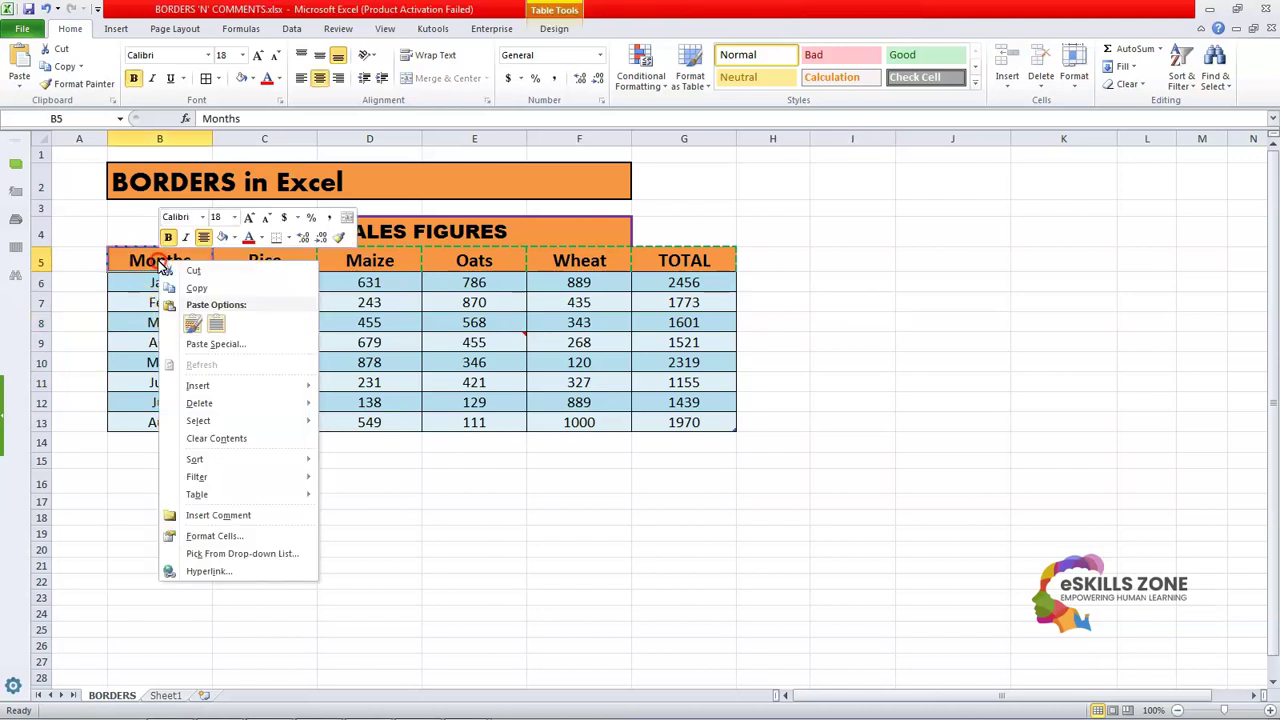
left_click(229, 515)
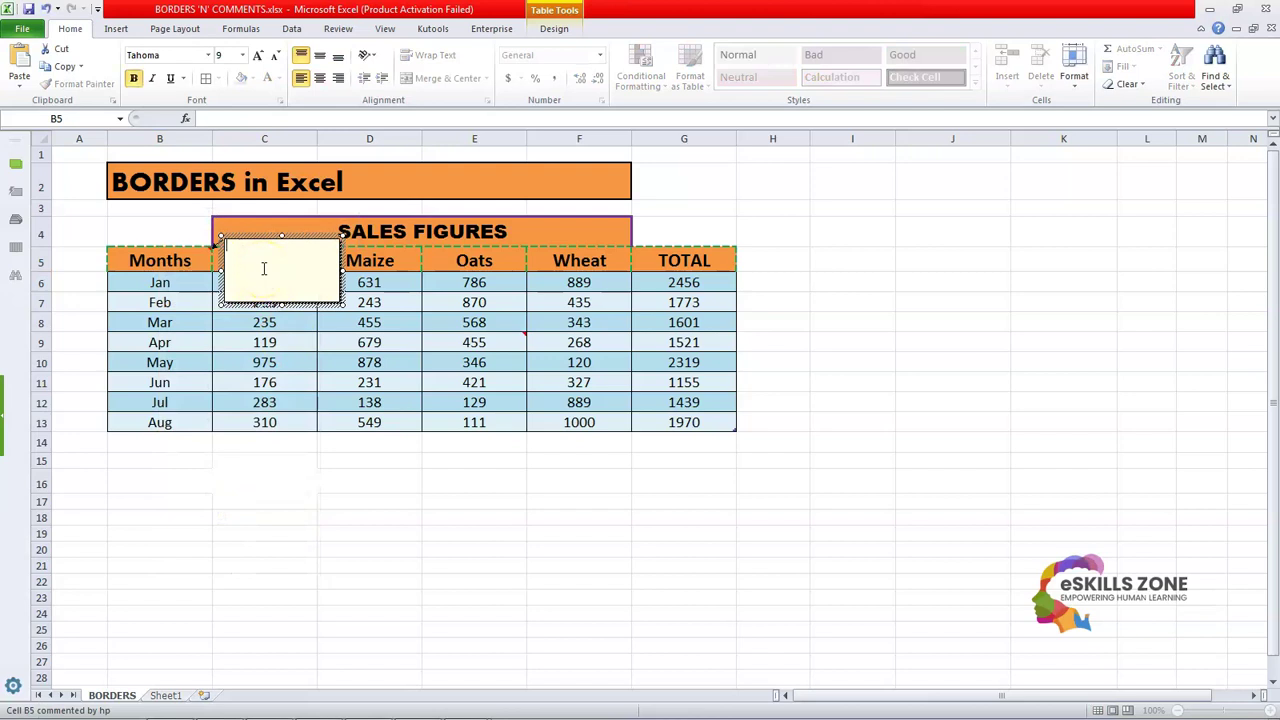
type("MONTHS COLUMN:")
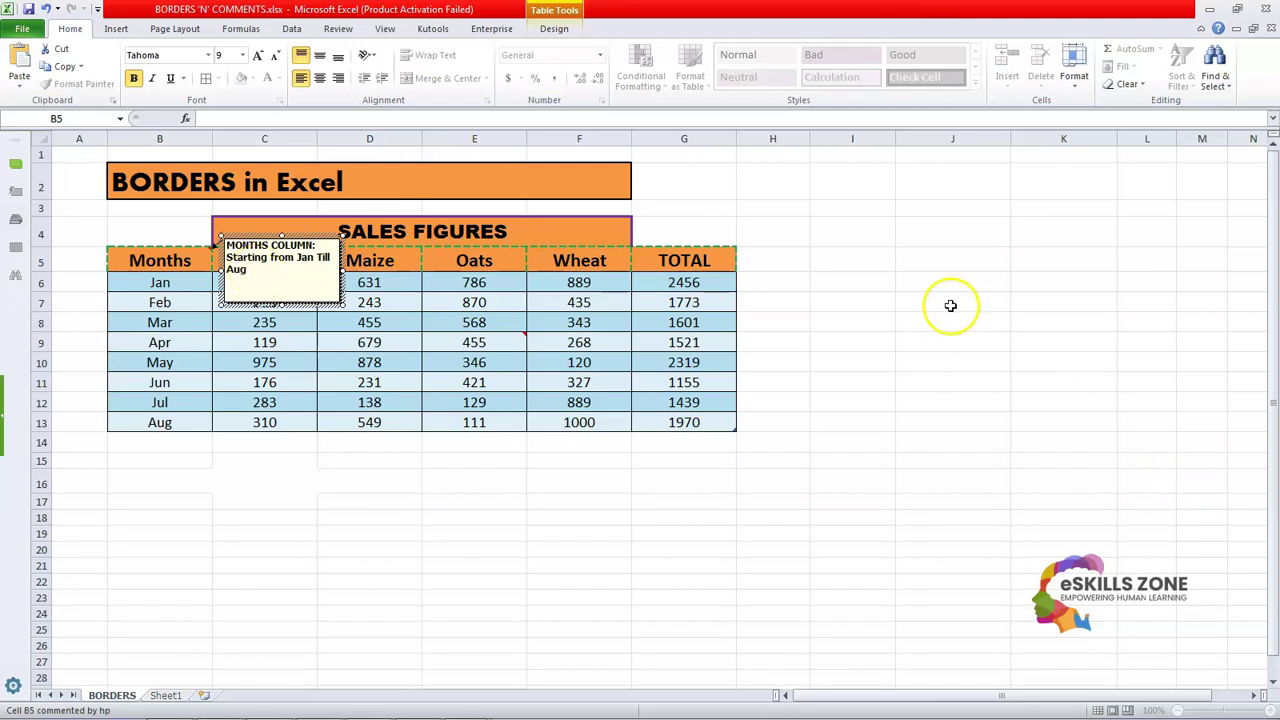
left_click(938, 259)
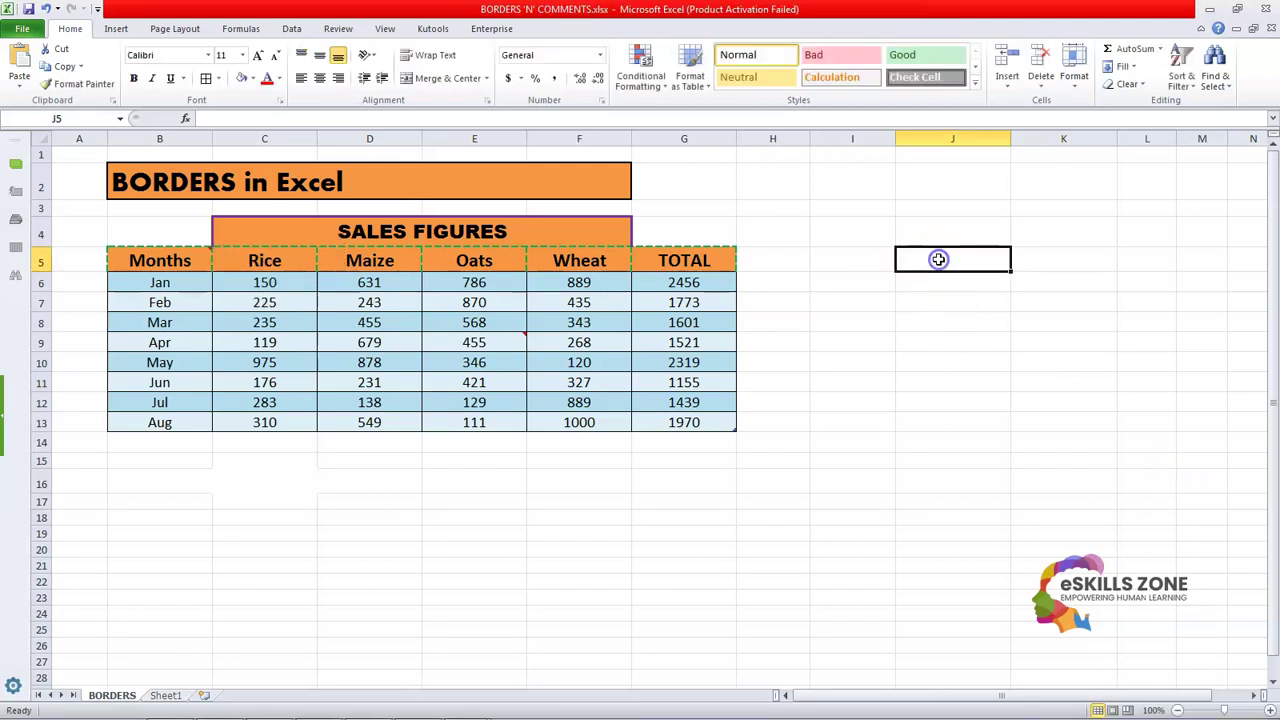
left_click(560, 630)
mouse_move(188, 263)
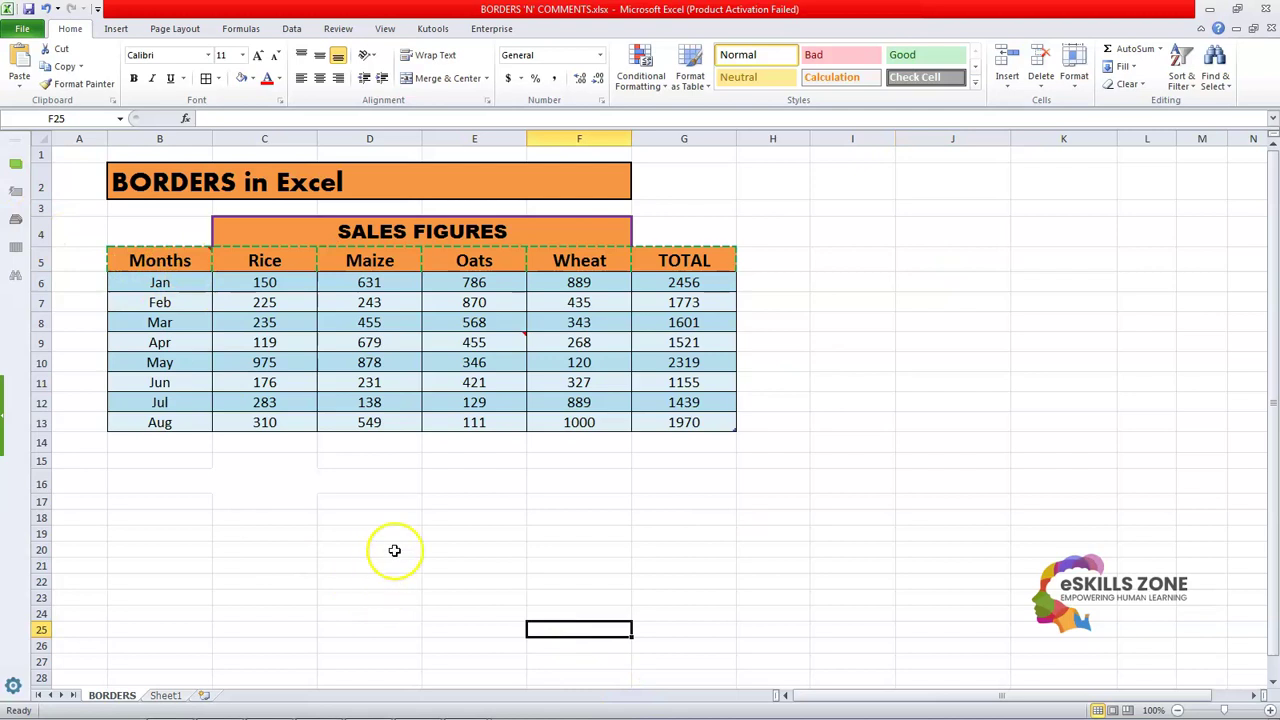
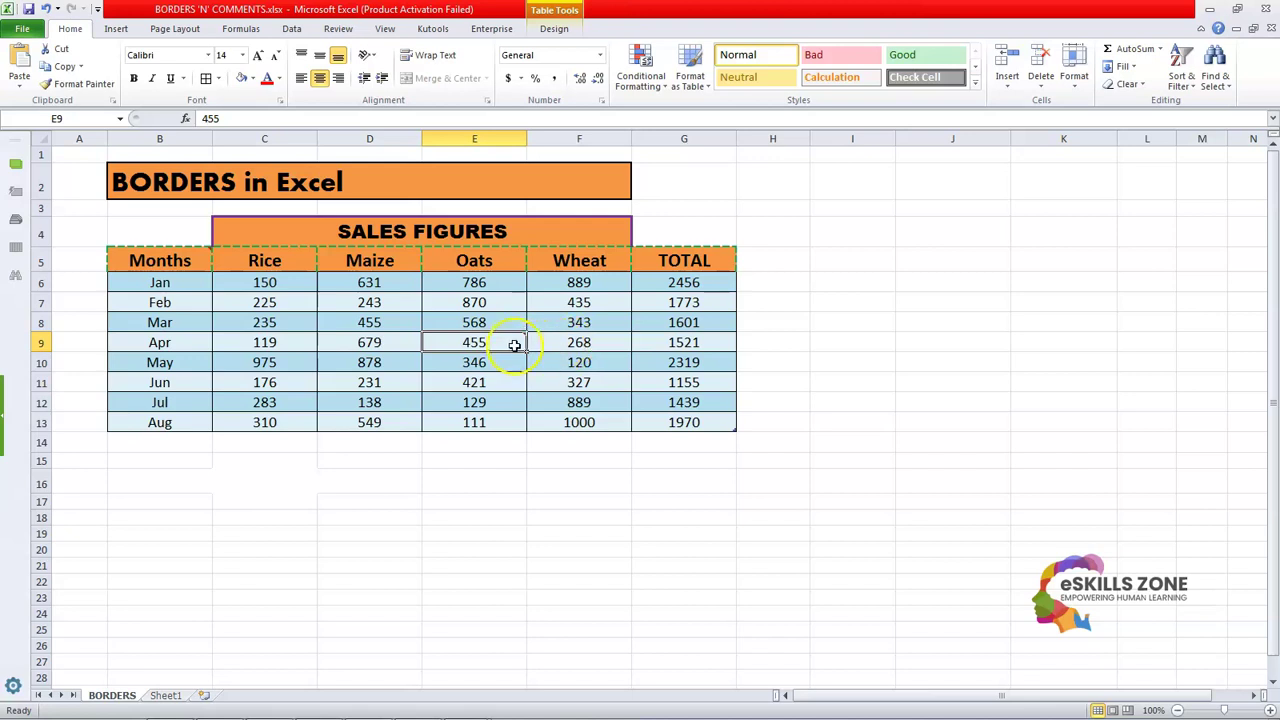
- Delete the existing comment from cell E9 in the Oats column
key("Escape")
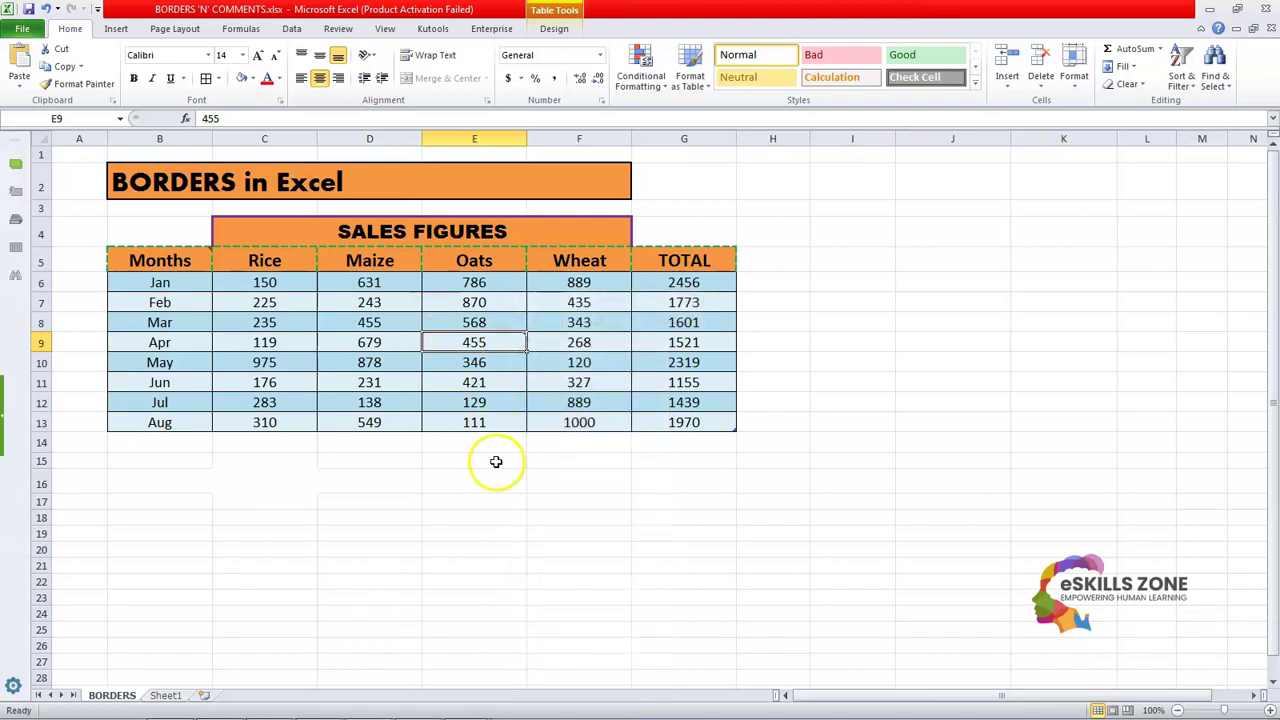
left_click(494, 500)
left_click(477, 344)
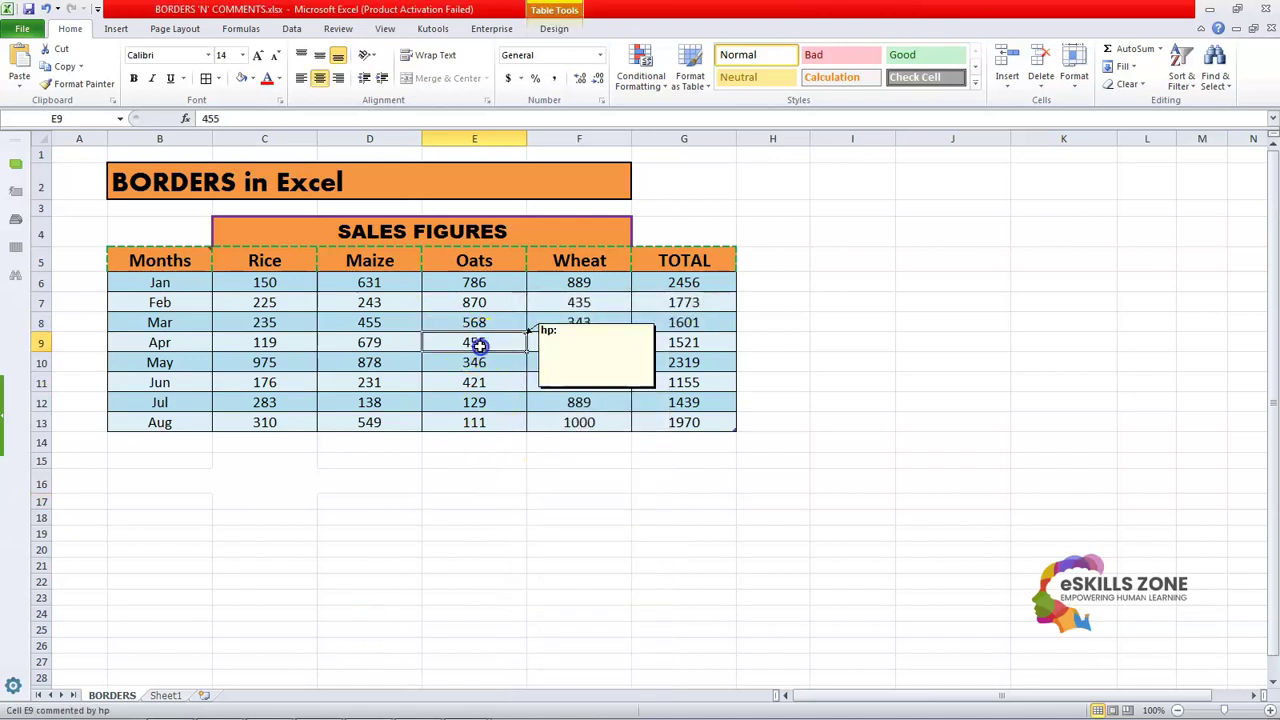
right_click(485, 342)
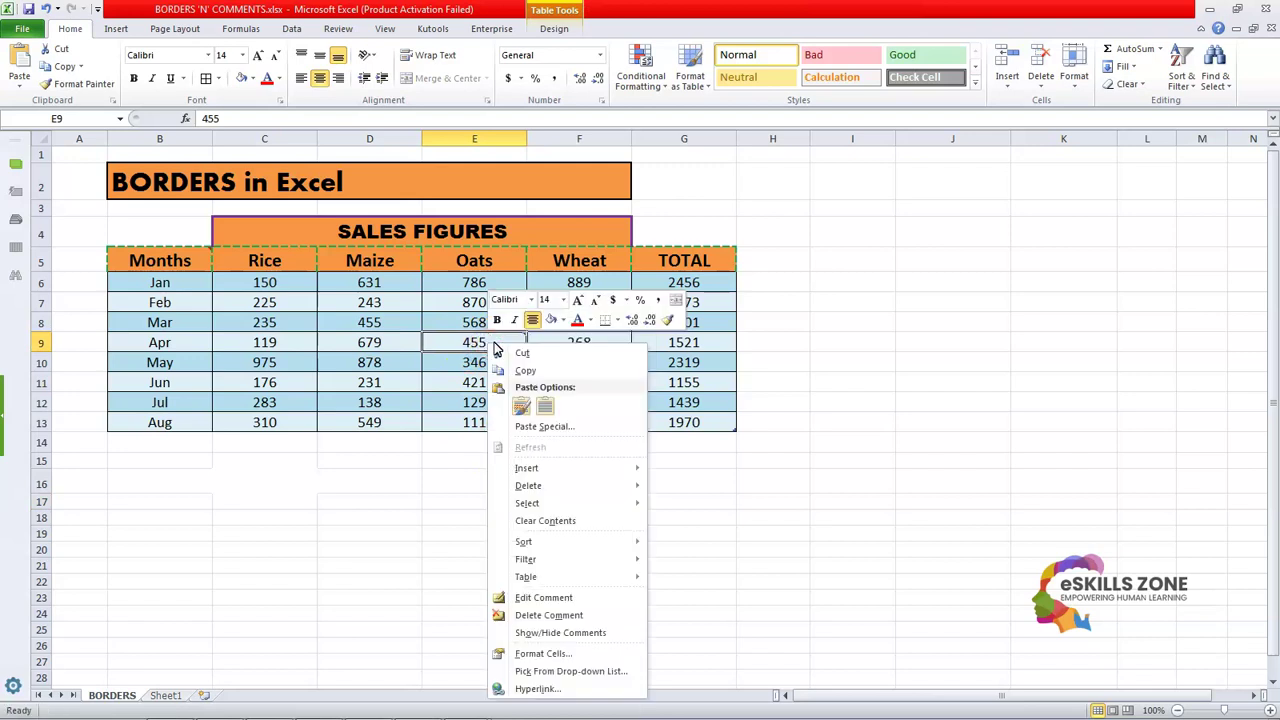
key("Escape")
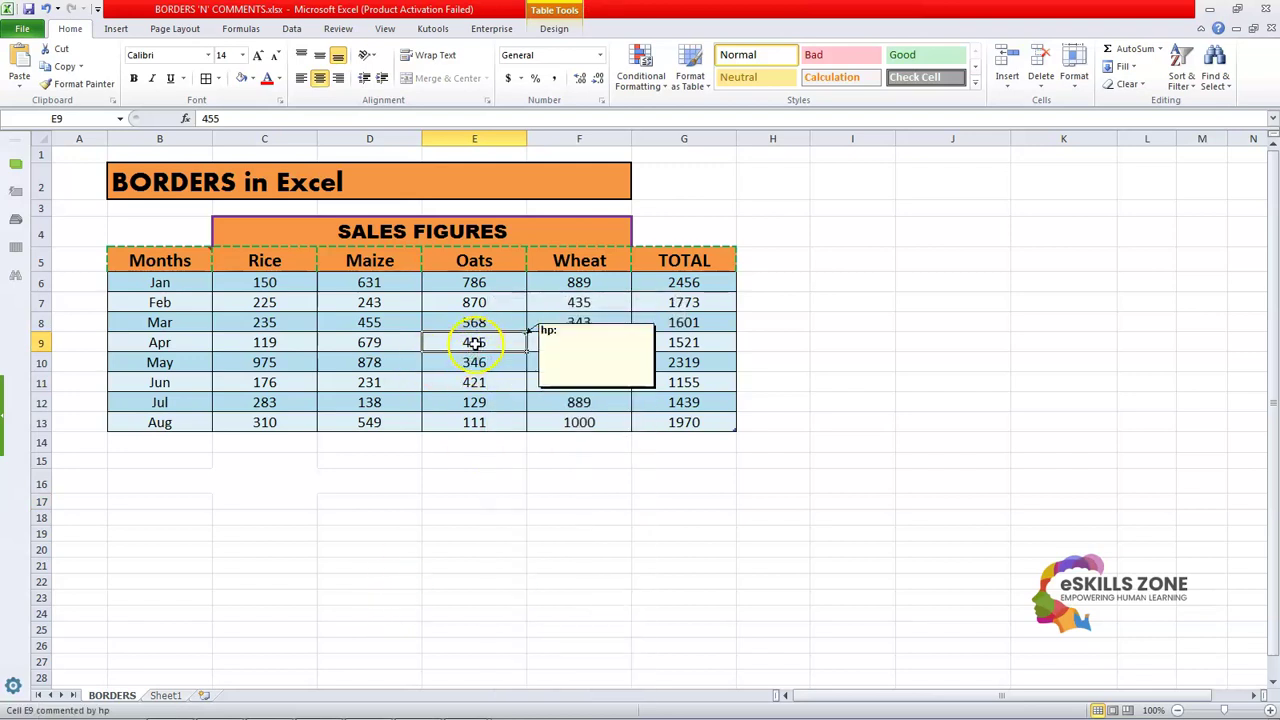
right_click(474, 342)
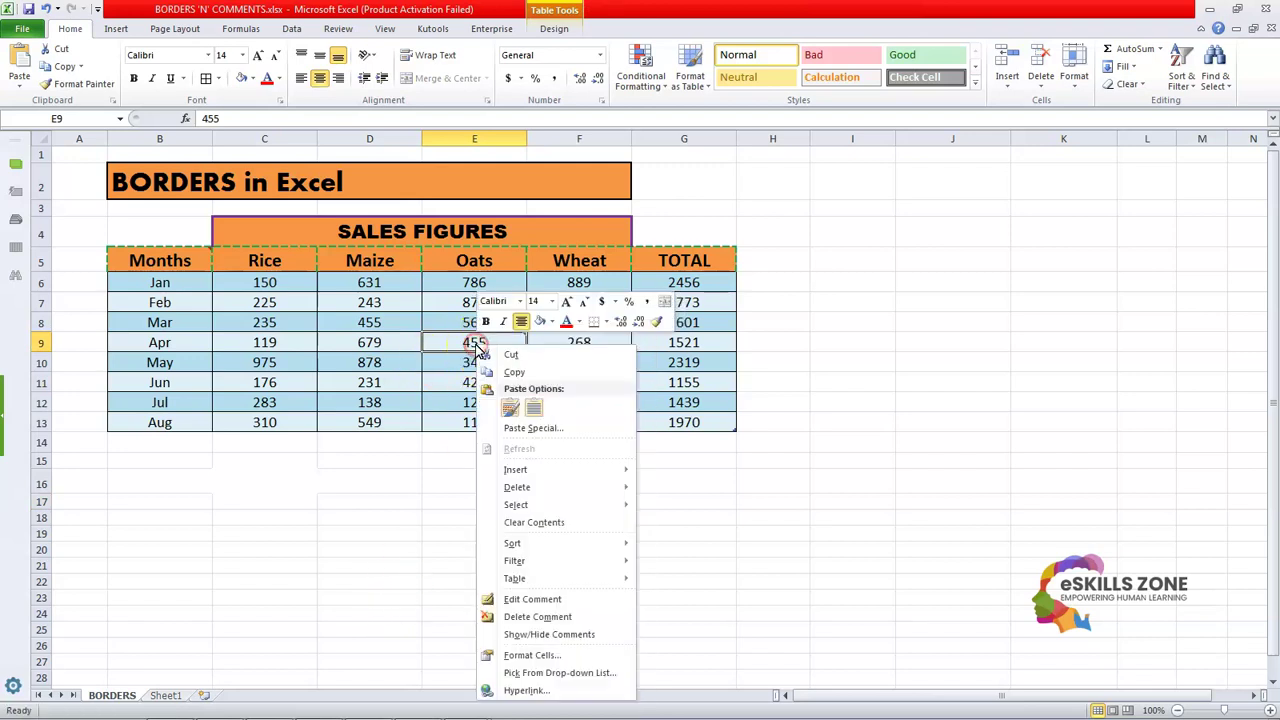
left_click(553, 618)
left_click(508, 535)
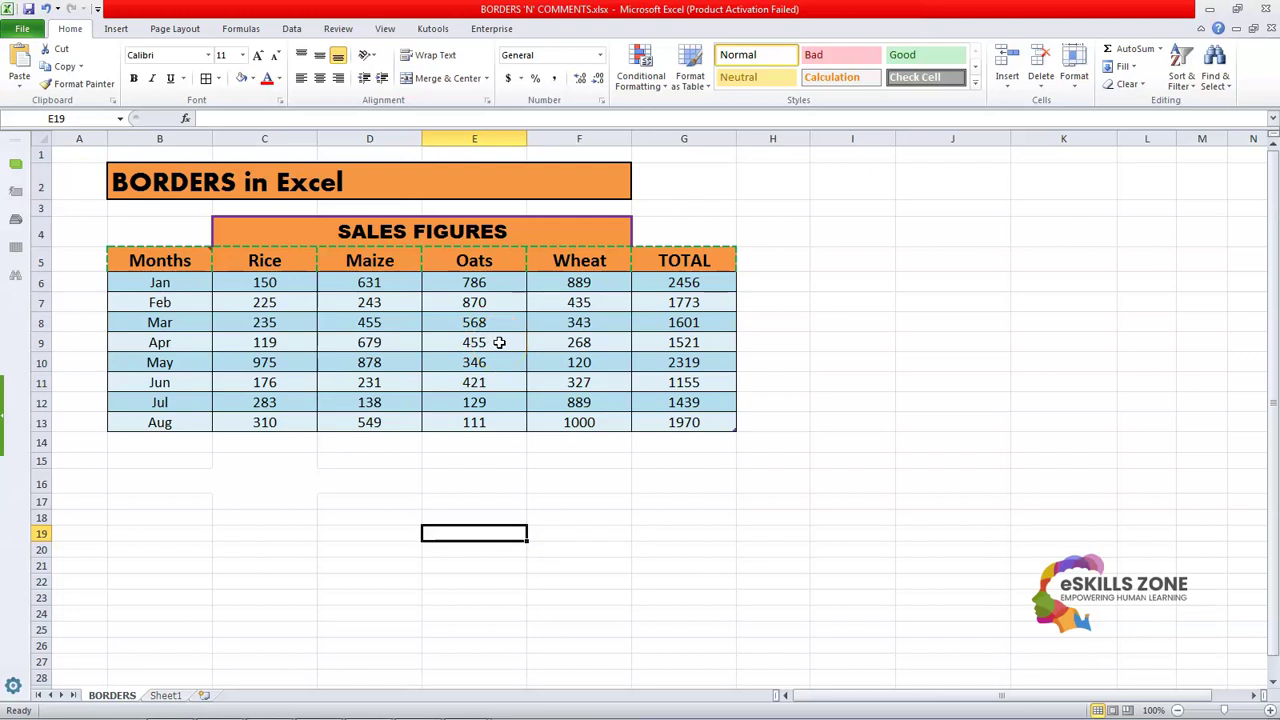
- Insert a comment on the Oats header cell E5 reading only "Column containing Sales Figures of Oats for the months of Jan till Aug"
right_click(495, 264)
left_click(543, 517)
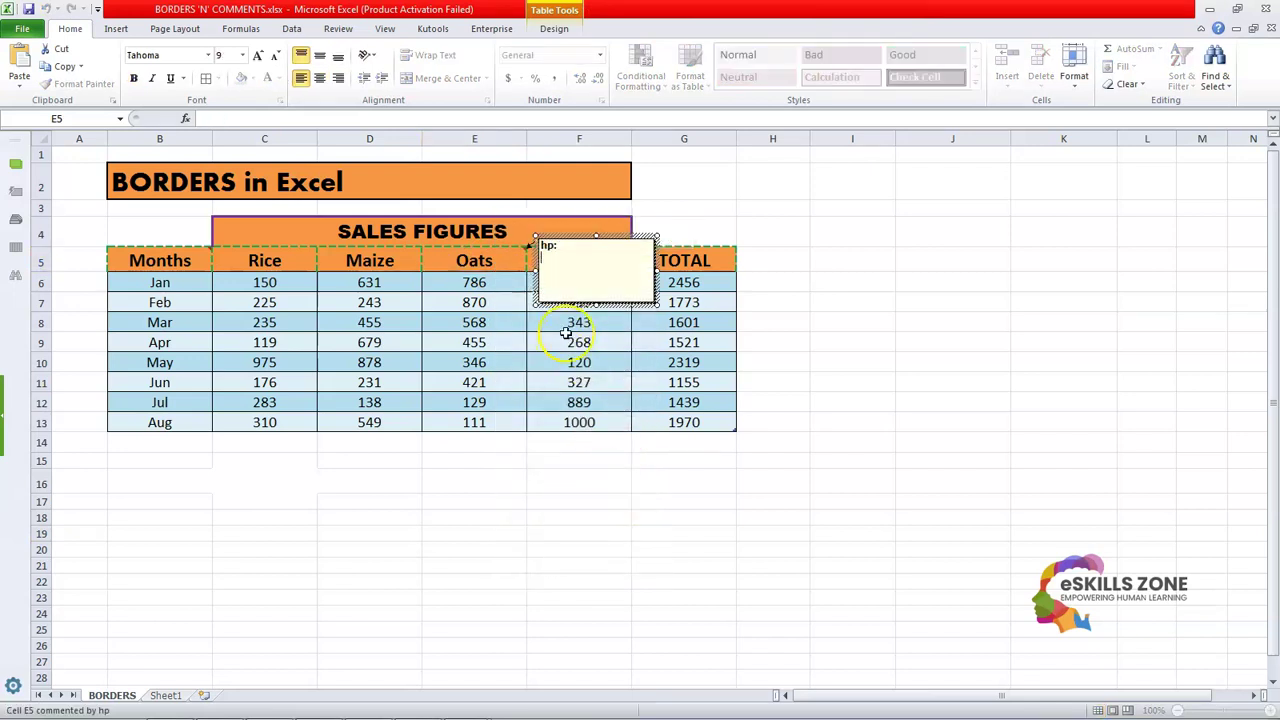
key("BackSpace")
key("BackSpace")
key("BackSpace")
type("Column containing ")
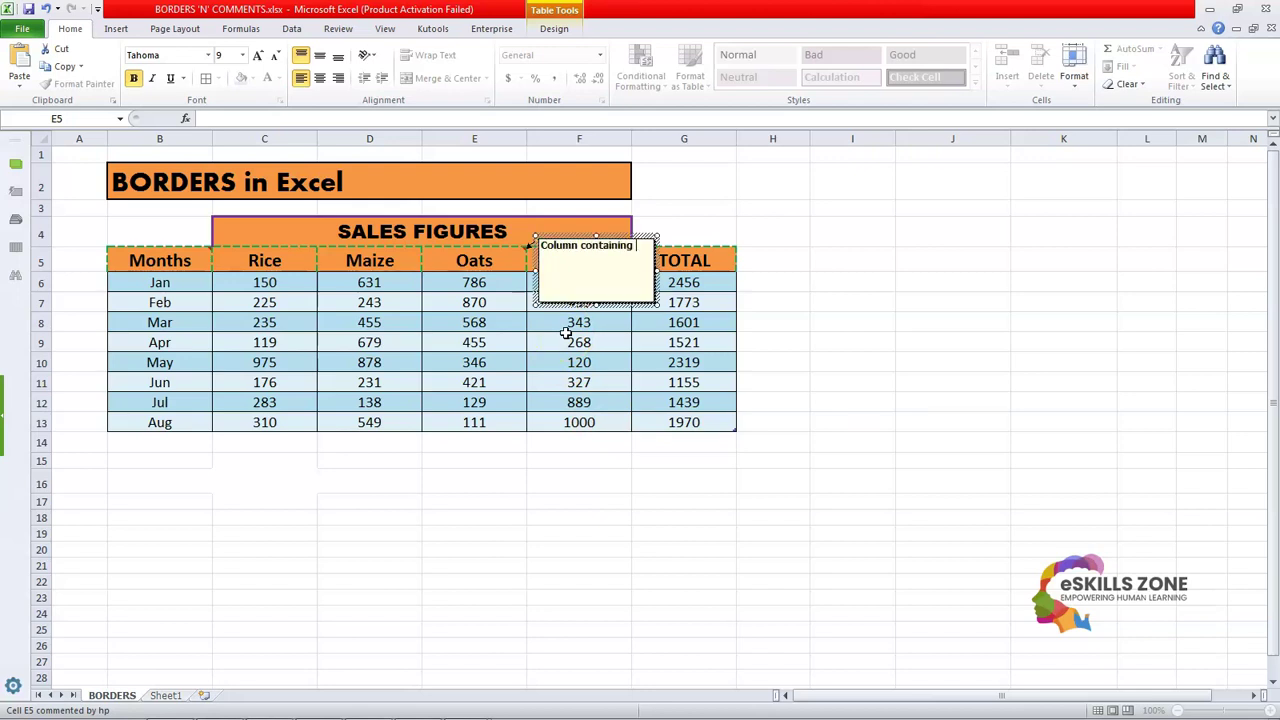
type("Sales Figures of Oats for the months ")
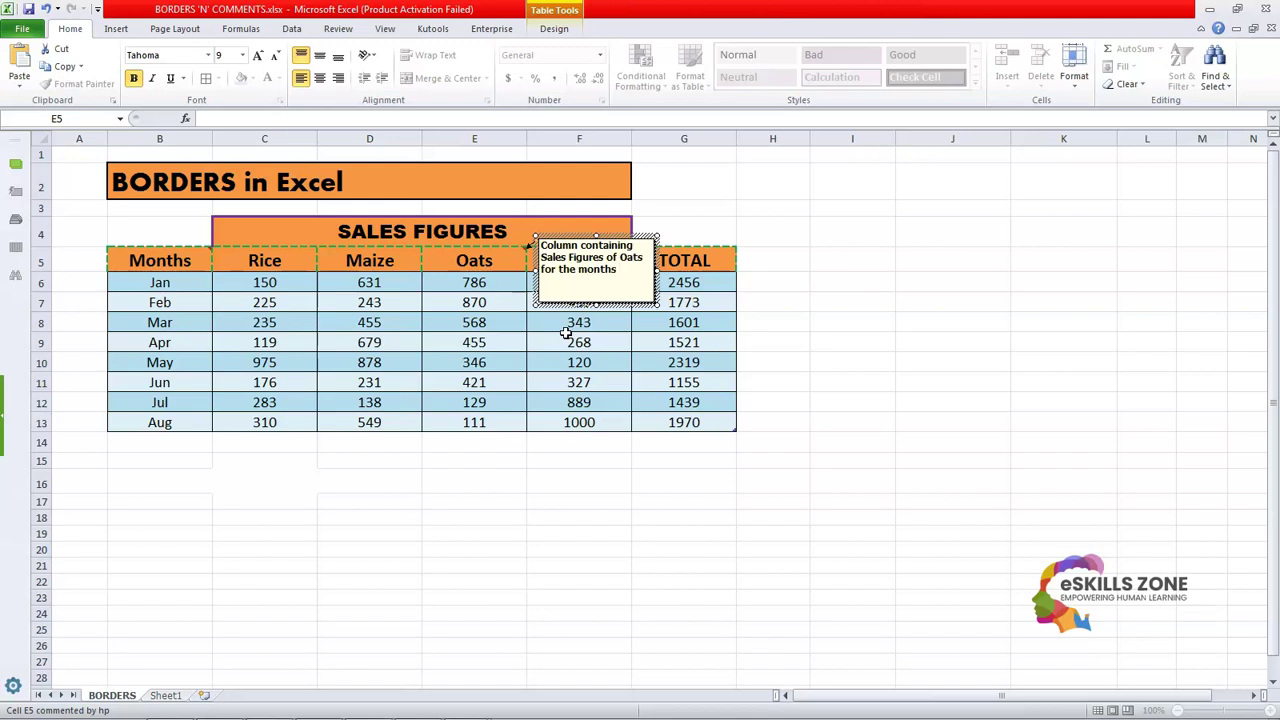
type("of Jan till Aug")
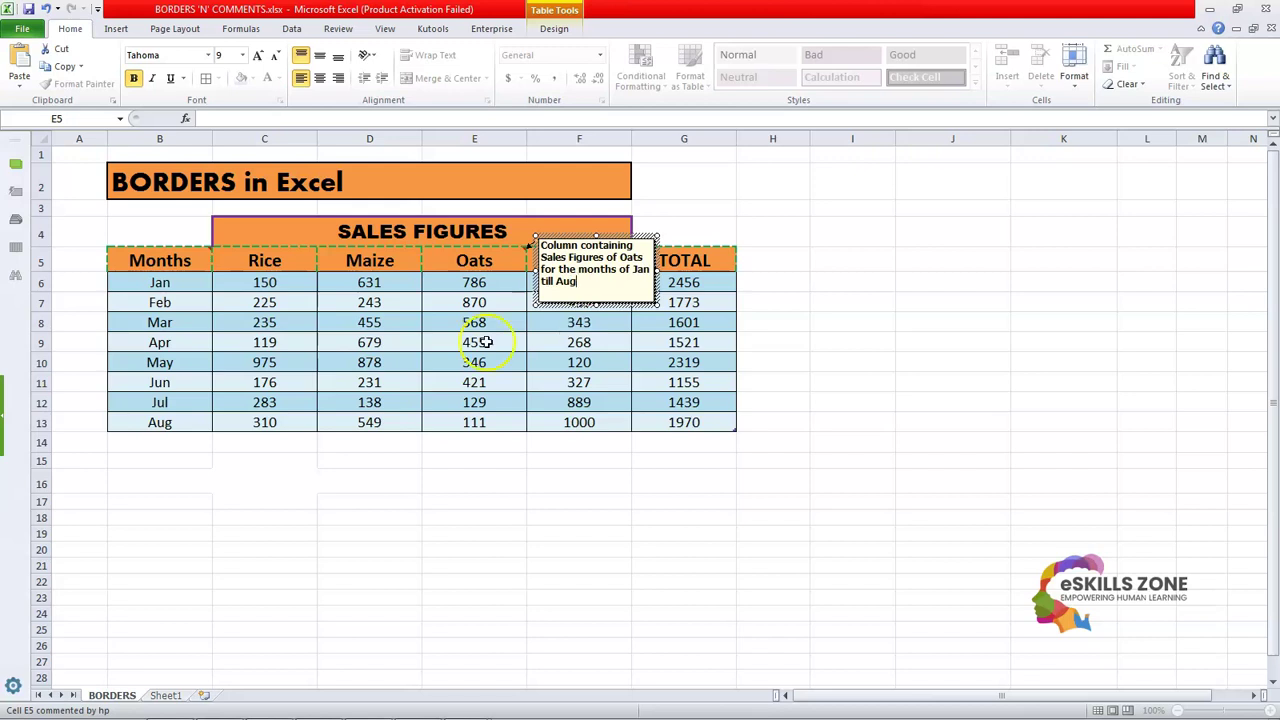
left_click(969, 301)
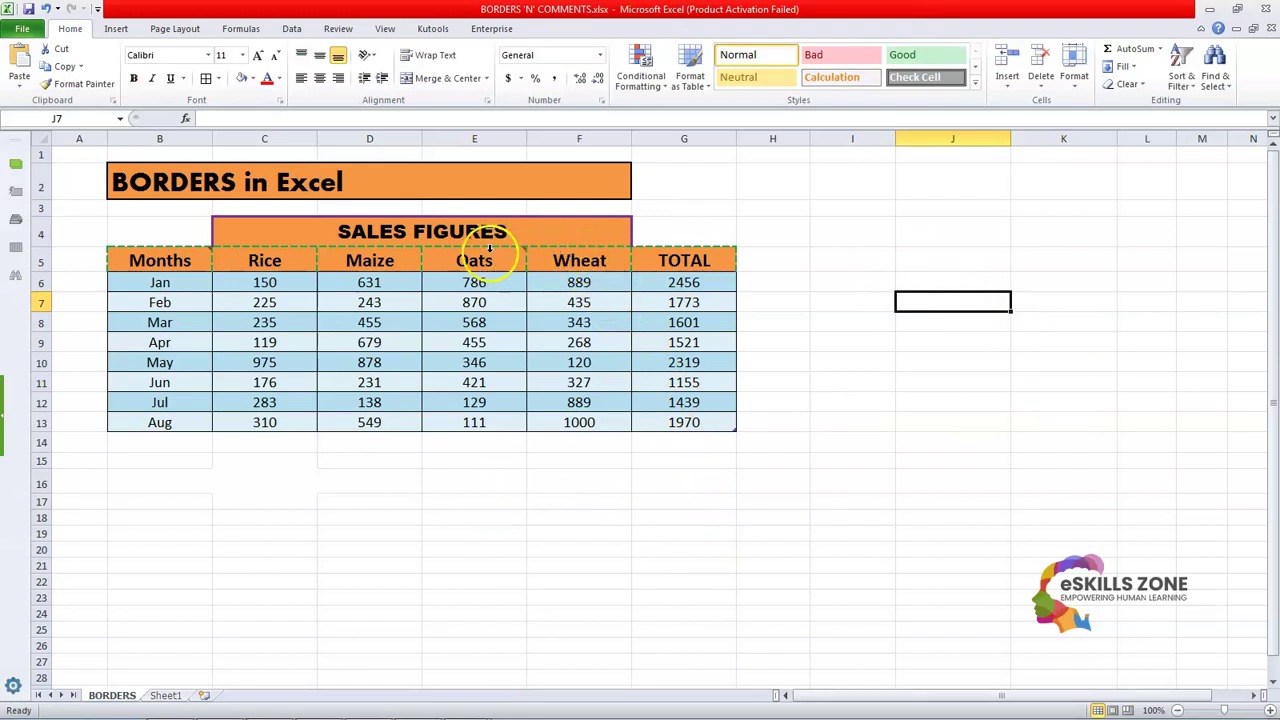
mouse_move(489, 252)
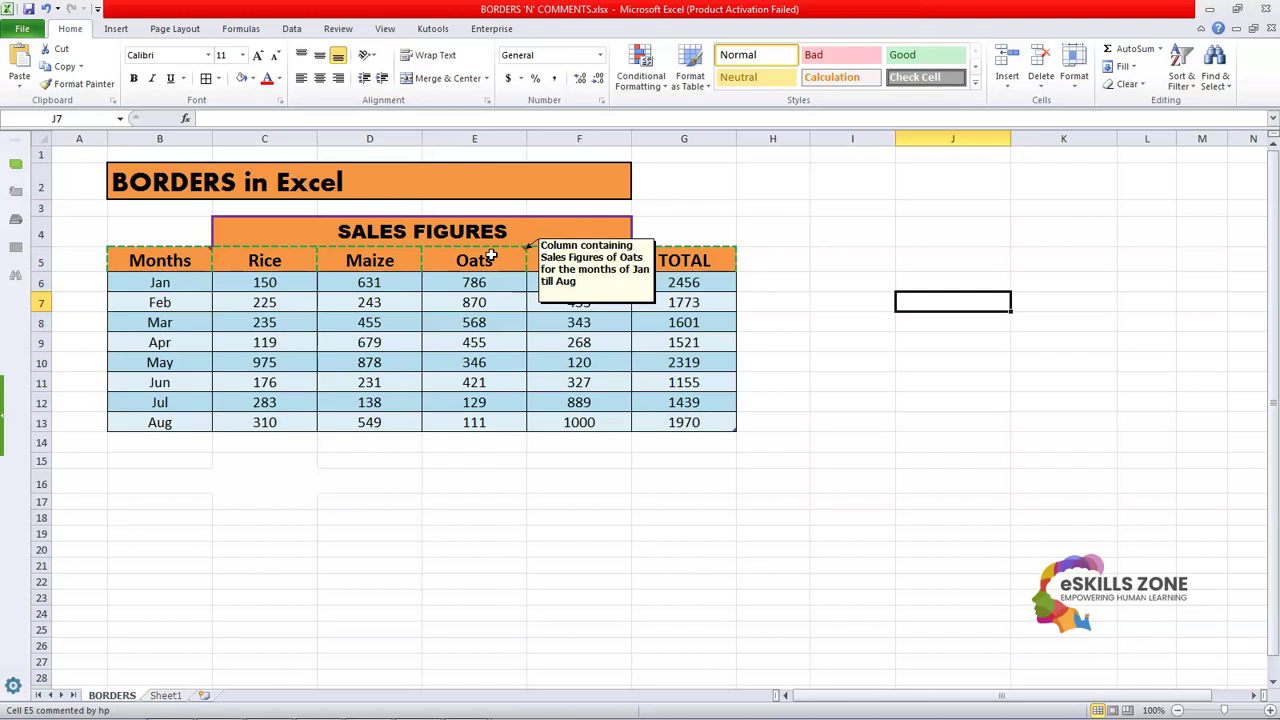
left_click(777, 209)
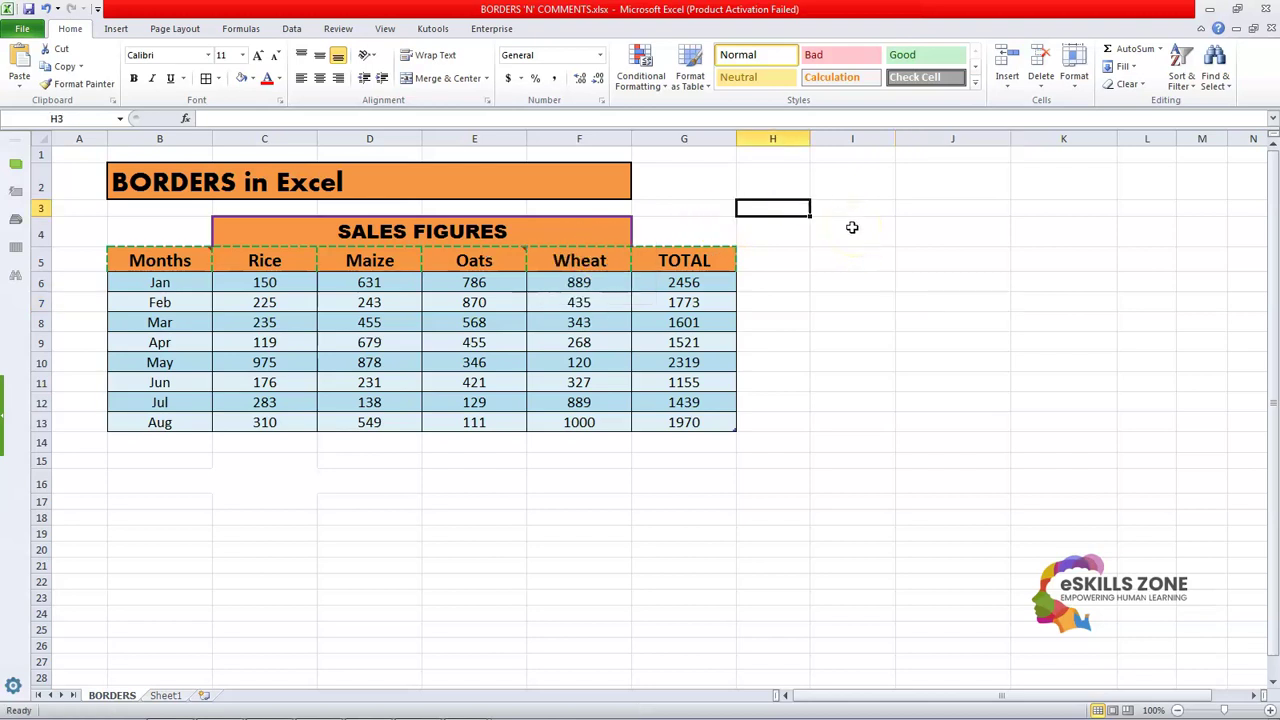